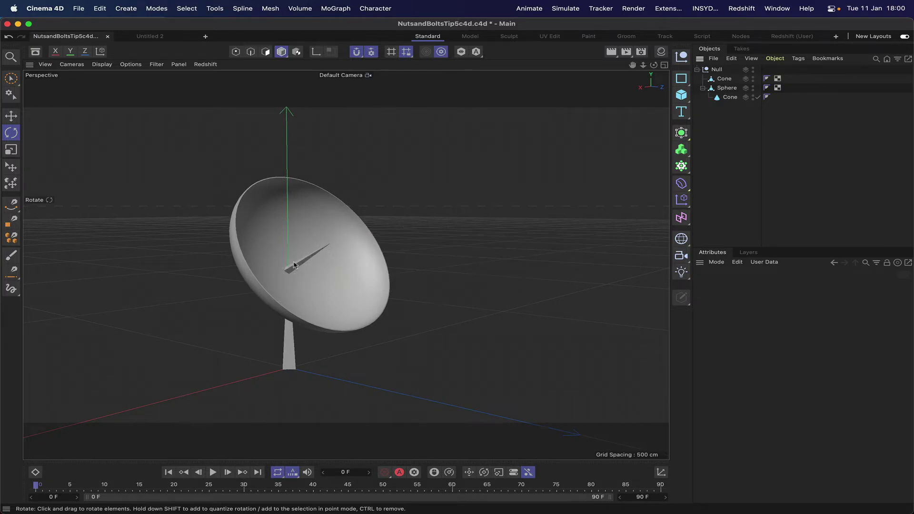
Step: Turn the dish's Null slightly around its vertical heading axis
left_click(717, 69)
left_click_drag(288, 379, 307, 394)
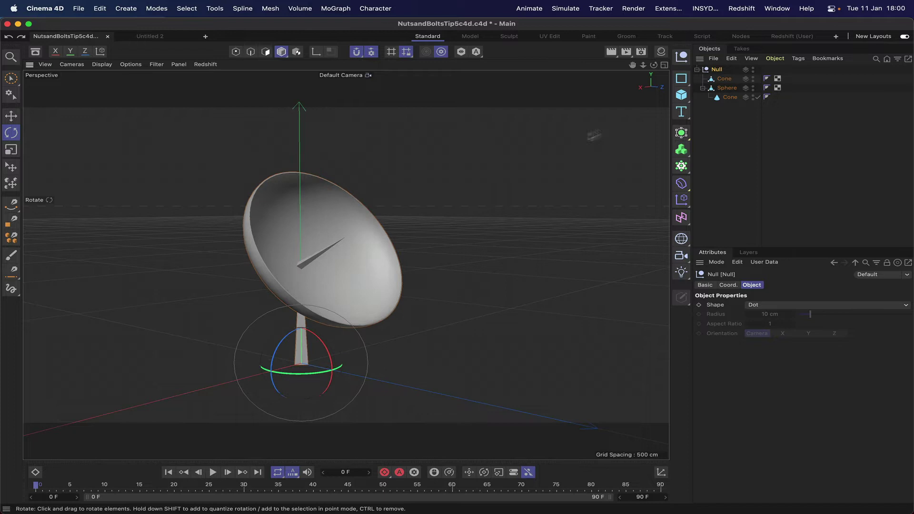
left_click(711, 116)
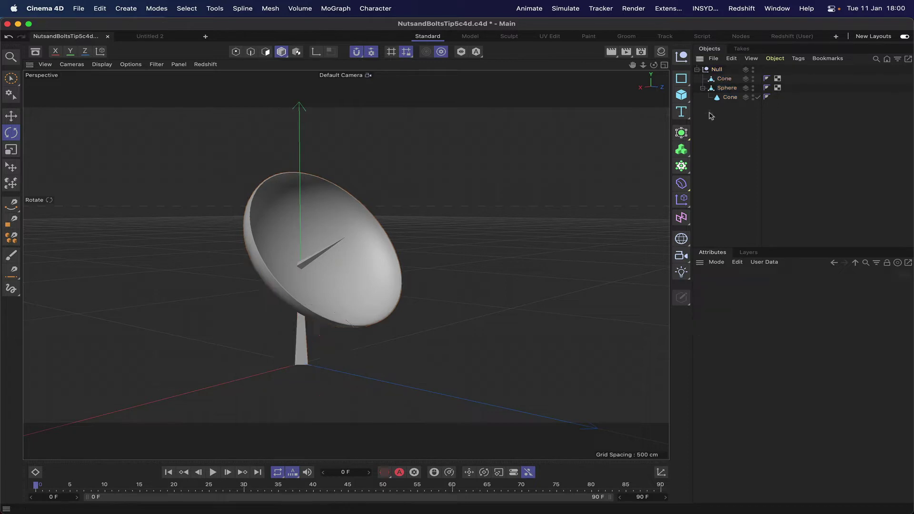
Step: Add an XPresso tag to the Null, opening its empty XPresso Editor
left_click(716, 71)
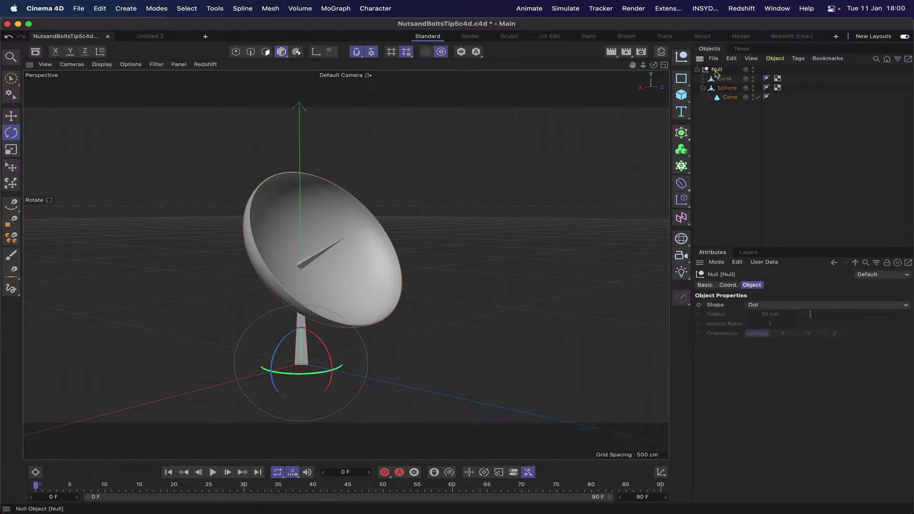
left_click(799, 59)
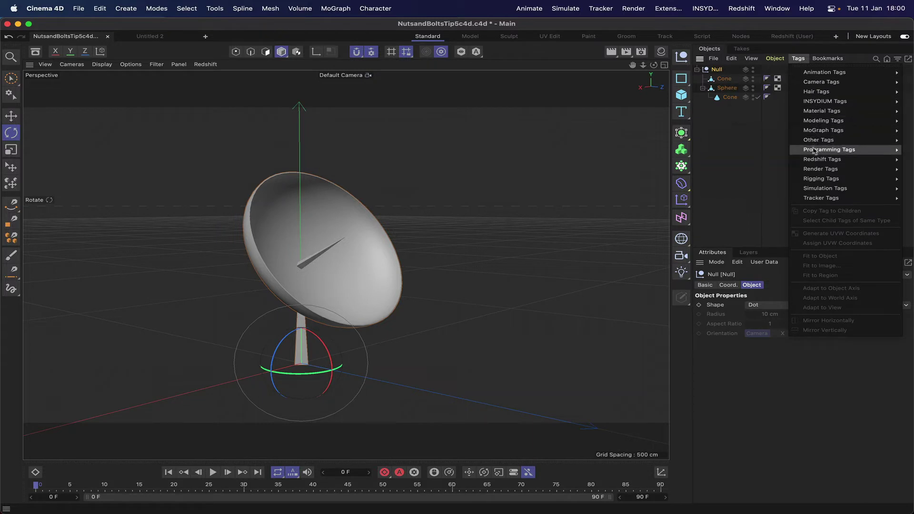
mouse_move(810, 150)
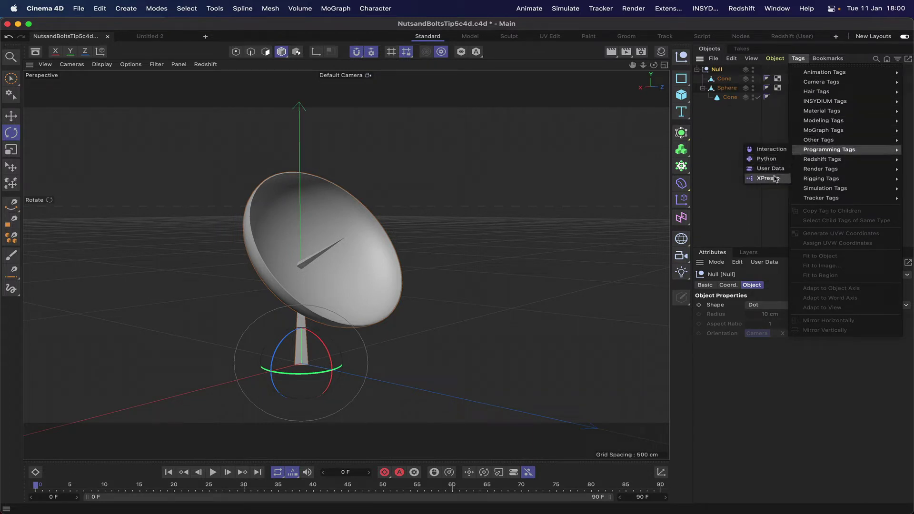
left_click(776, 176)
Step: Enlarge the XPresso Editor and drag the Rotate preset from System Presets > Animation and Time into the graph
left_click_drag(751, 172, 595, 99)
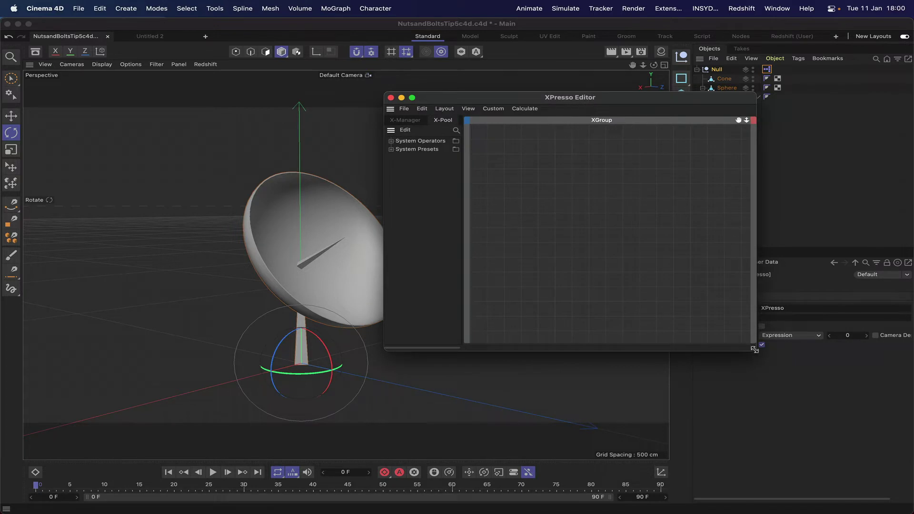
left_click_drag(755, 350, 835, 364)
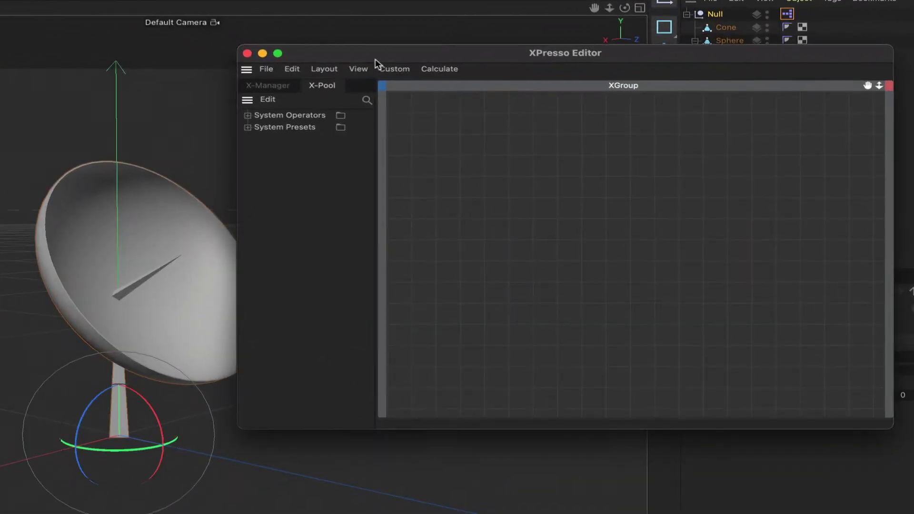
left_click(260, 148)
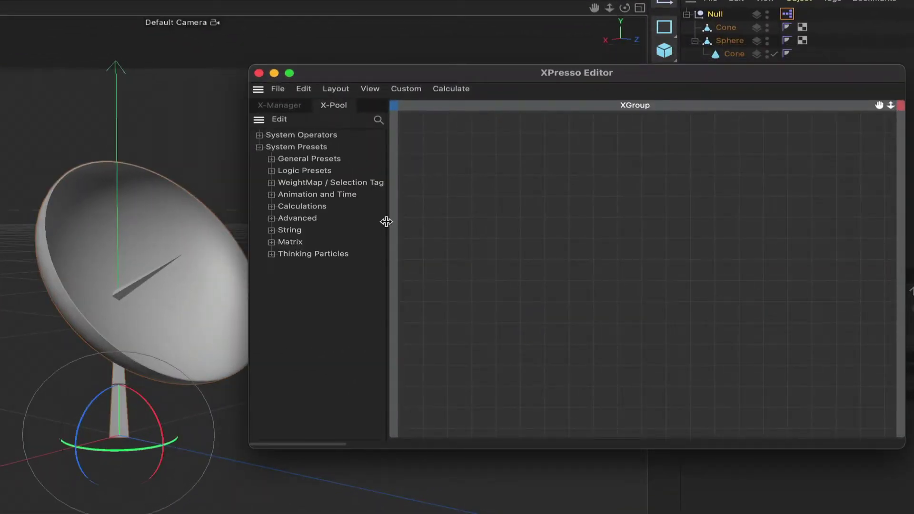
left_click(271, 195)
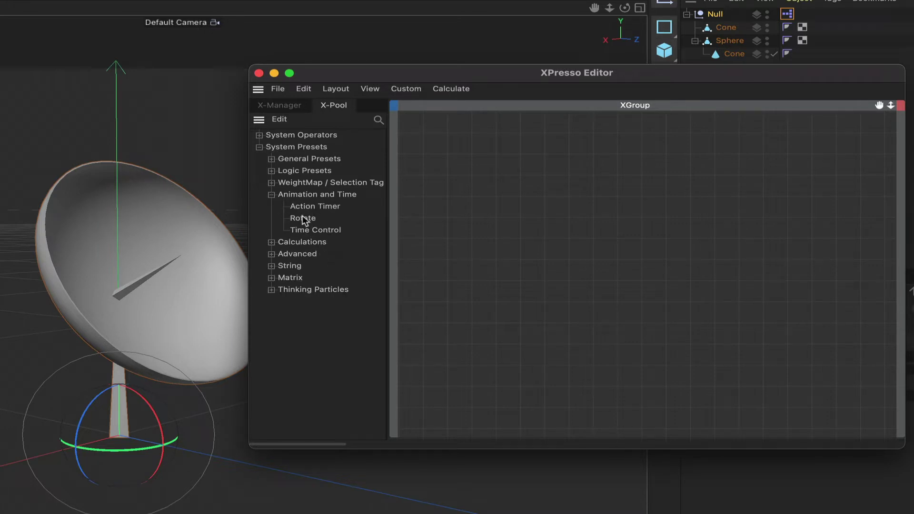
left_click_drag(307, 222, 508, 148)
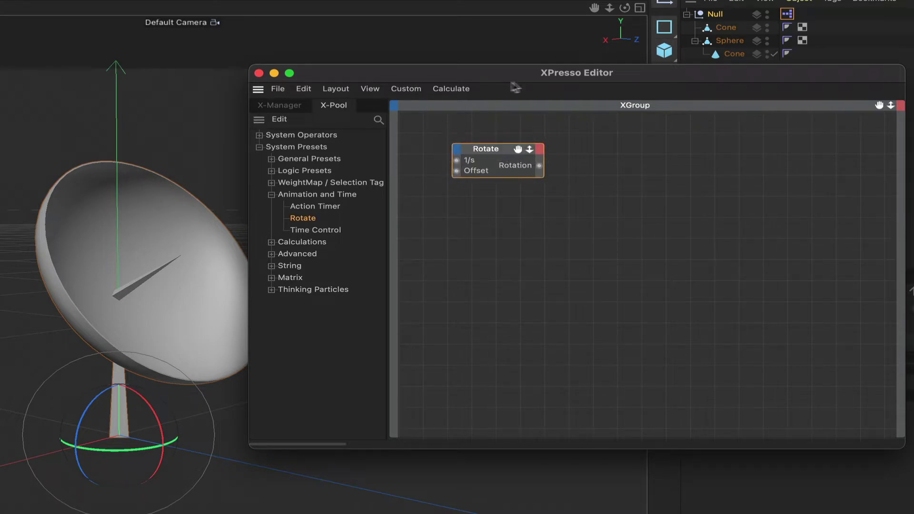
left_click_drag(528, 71, 157, 117)
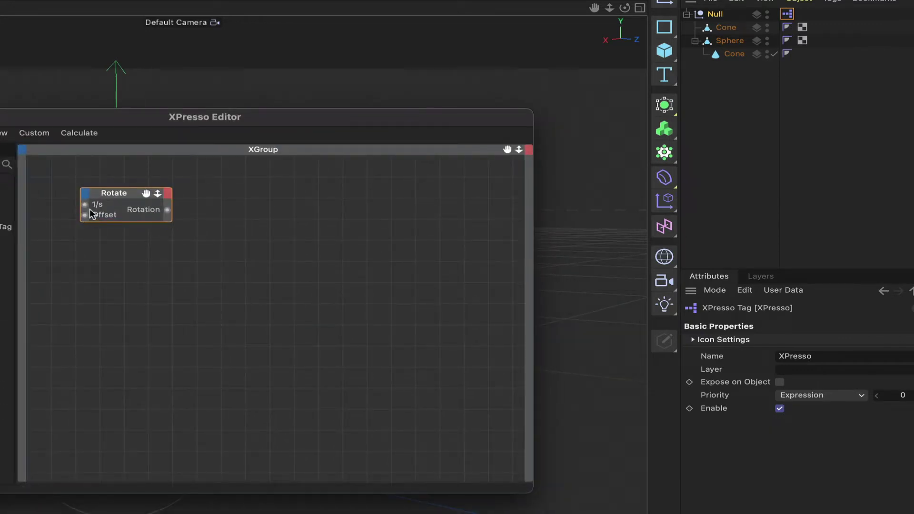
Step: Inspect the Rotate node's input and output port lists without adding any ports
left_click(86, 193)
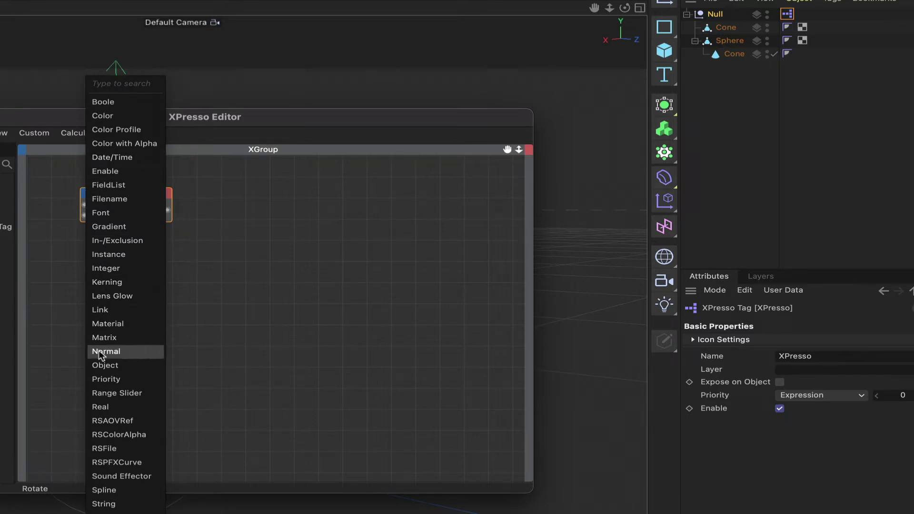
left_click(62, 269)
left_click(166, 195)
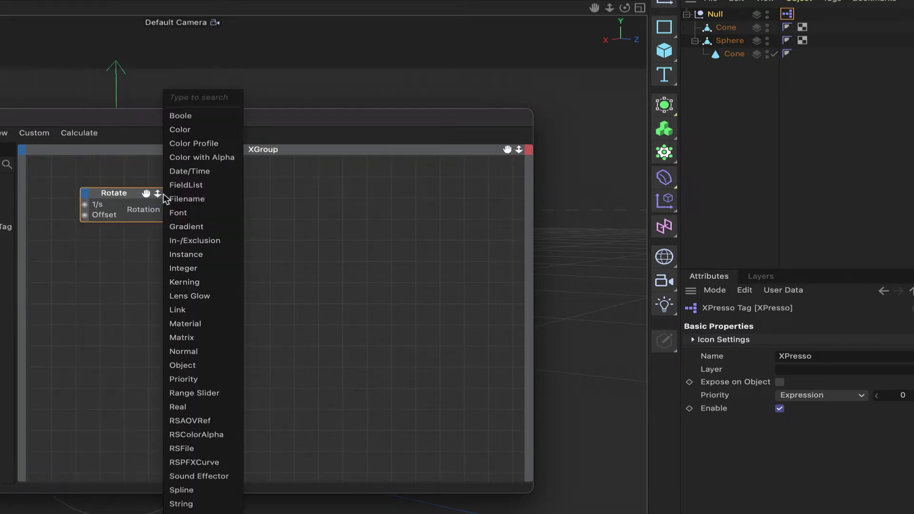
left_click(91, 302)
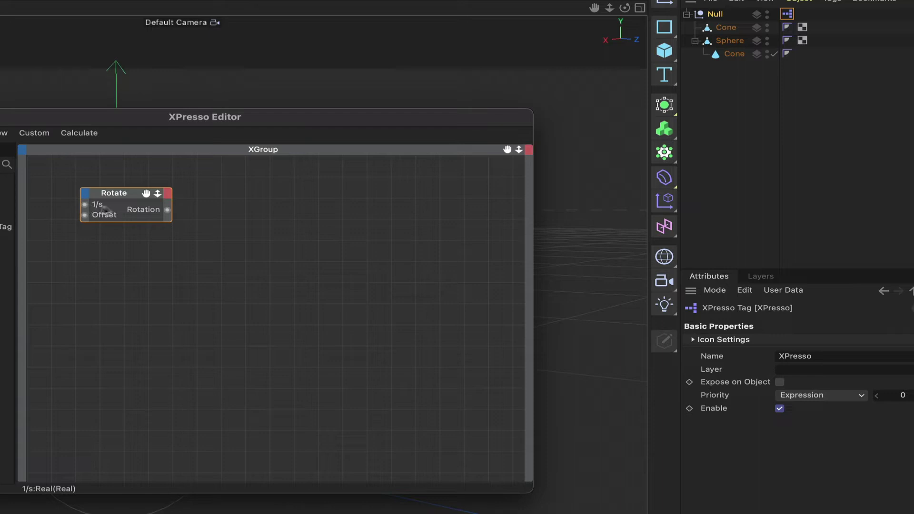
Step: Show the Rotate node's parameters (1/s 0.5, Offset 0) and reposition the node in the graph
left_click(132, 196)
left_click(187, 262)
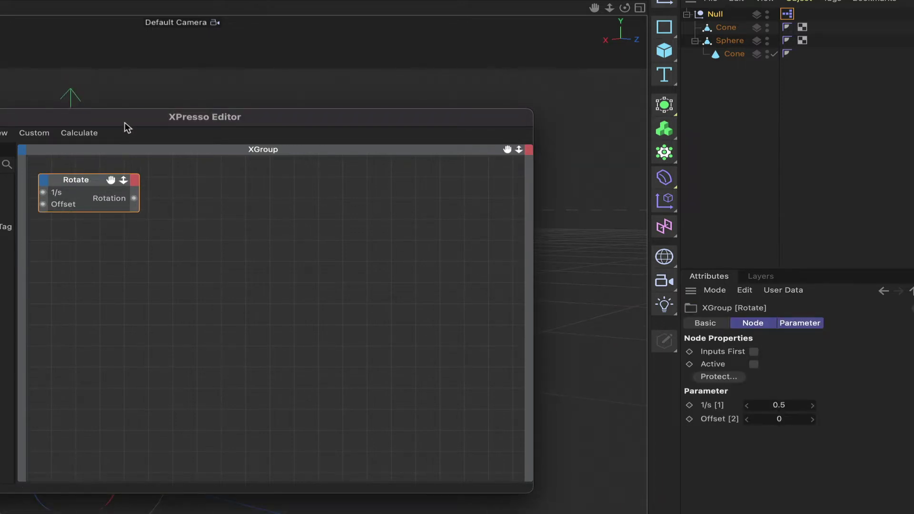
left_click_drag(127, 124, 246, 204)
left_click_drag(210, 264, 257, 264)
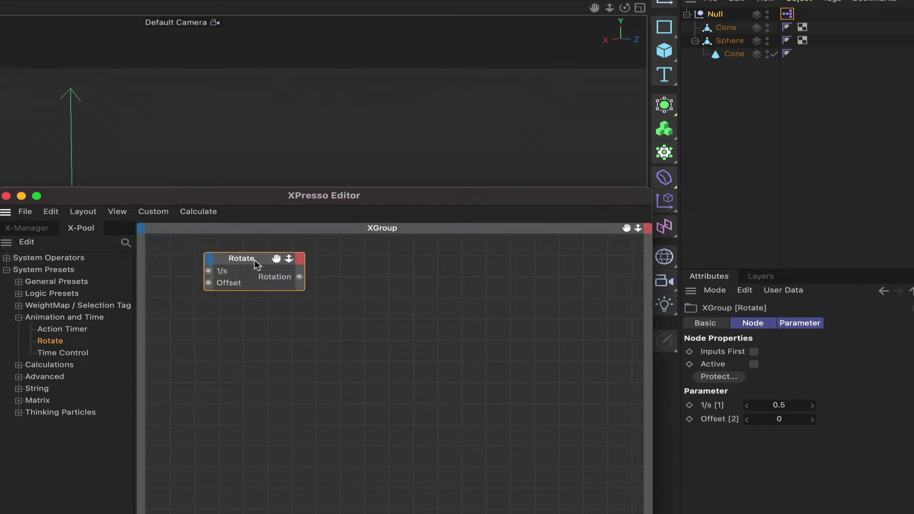
left_click_drag(250, 200, 334, 197)
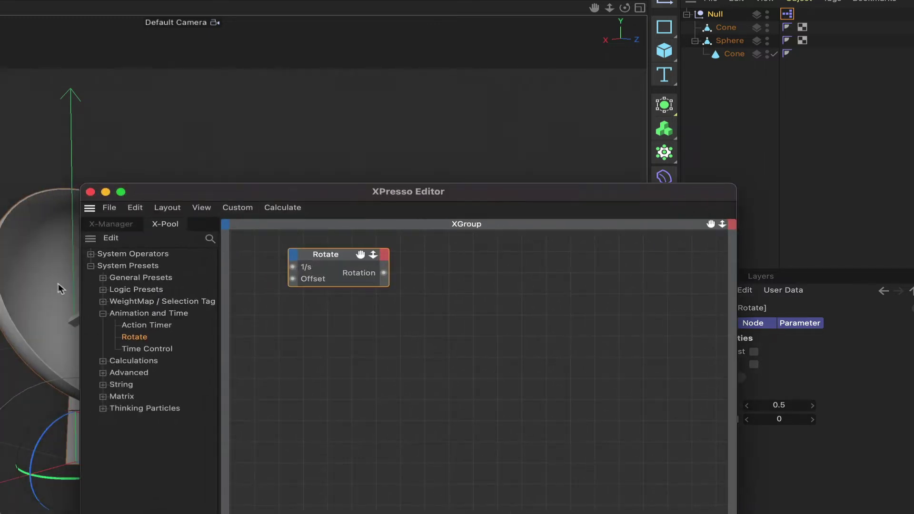
left_click_drag(336, 258, 306, 268)
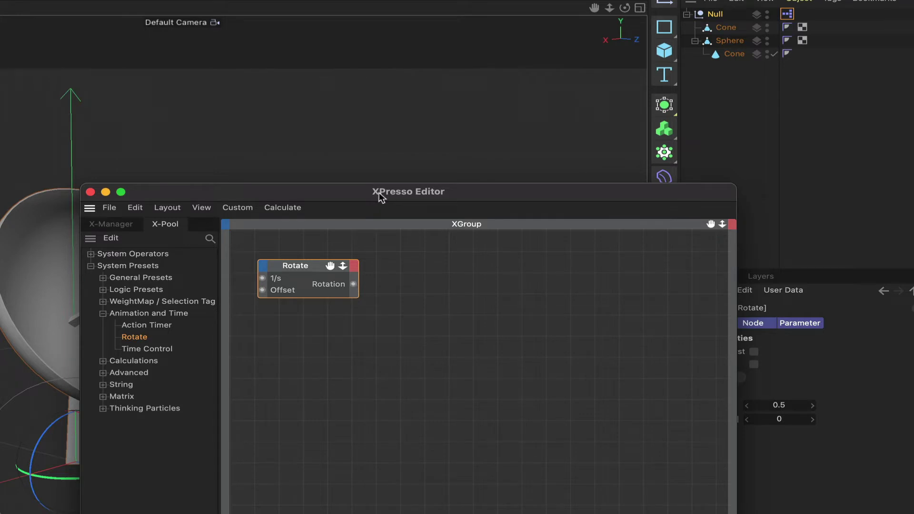
Step: Add the Null as a node with a Coordinates > Rotation input, fed by Rotate's Rotation output
left_click_drag(381, 197, 468, 215)
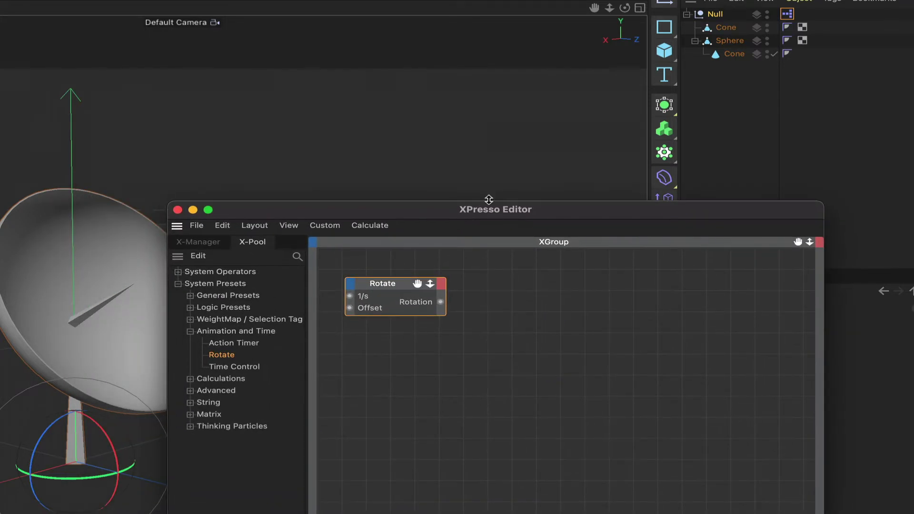
left_click_drag(715, 15, 532, 299)
left_click(514, 291)
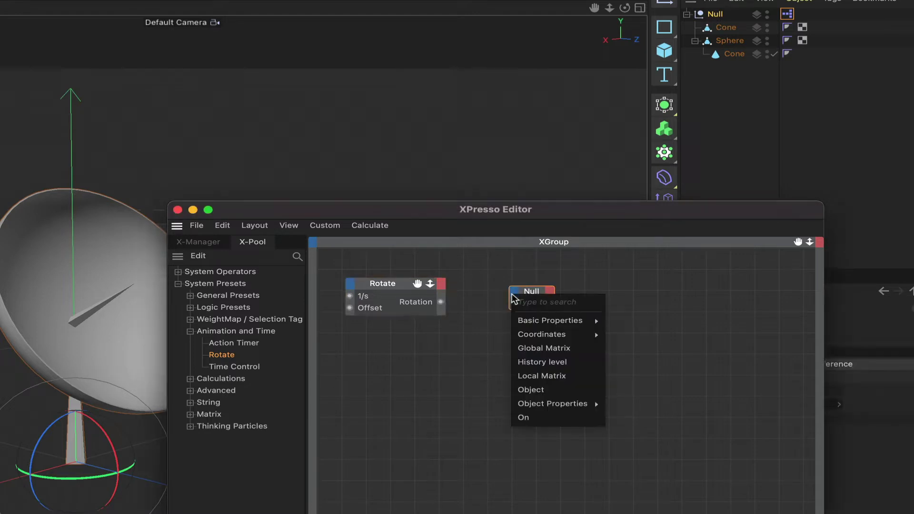
mouse_move(546, 336)
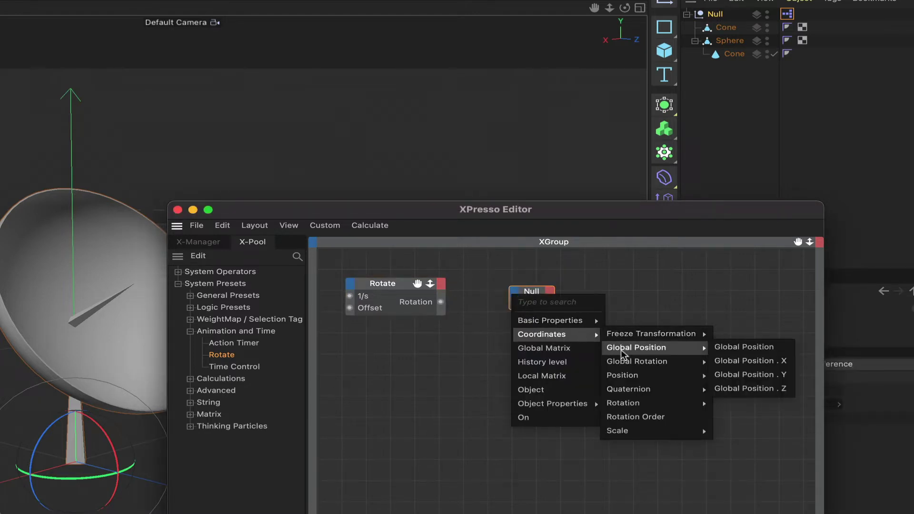
mouse_move(680, 404)
left_click(730, 403)
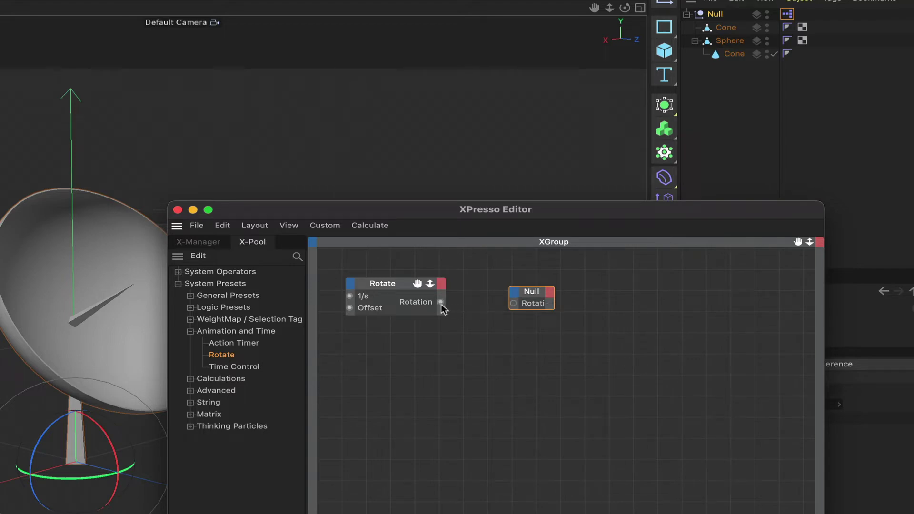
left_click_drag(442, 309, 514, 305)
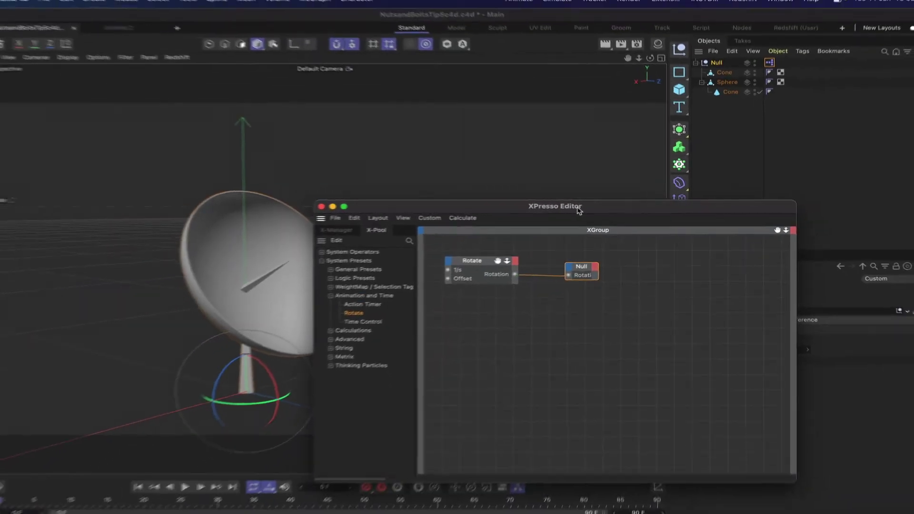
left_click_drag(580, 210, 612, 20)
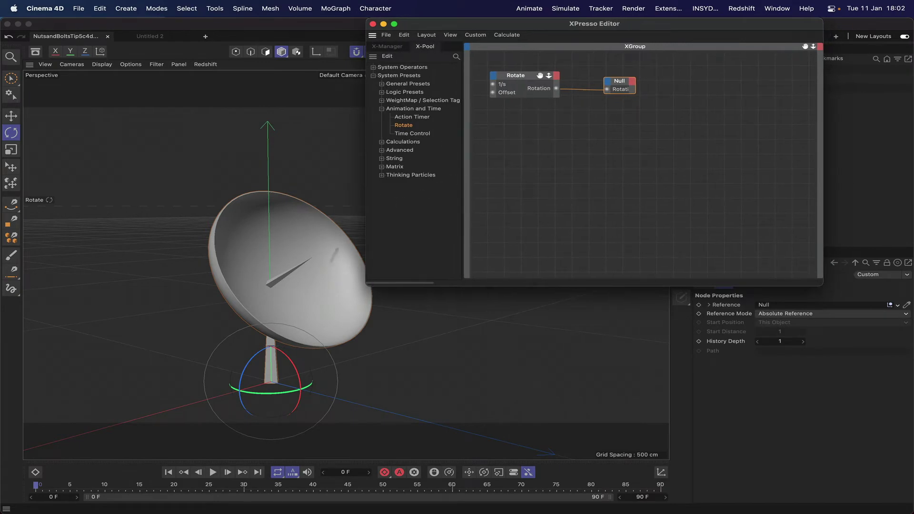
Step: Play the animation to watch the dish spin, then stop and rewind to the start
left_click(165, 473)
left_click(213, 471)
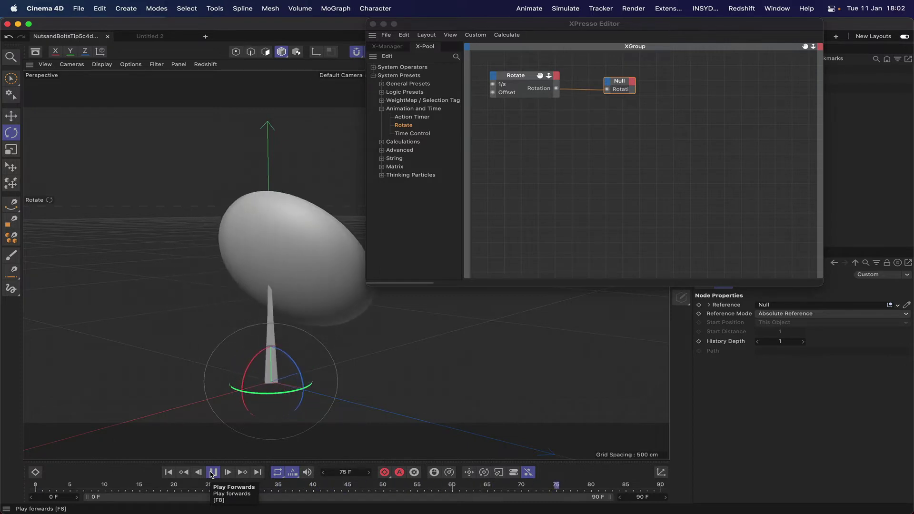
left_click(213, 472)
left_click(168, 472)
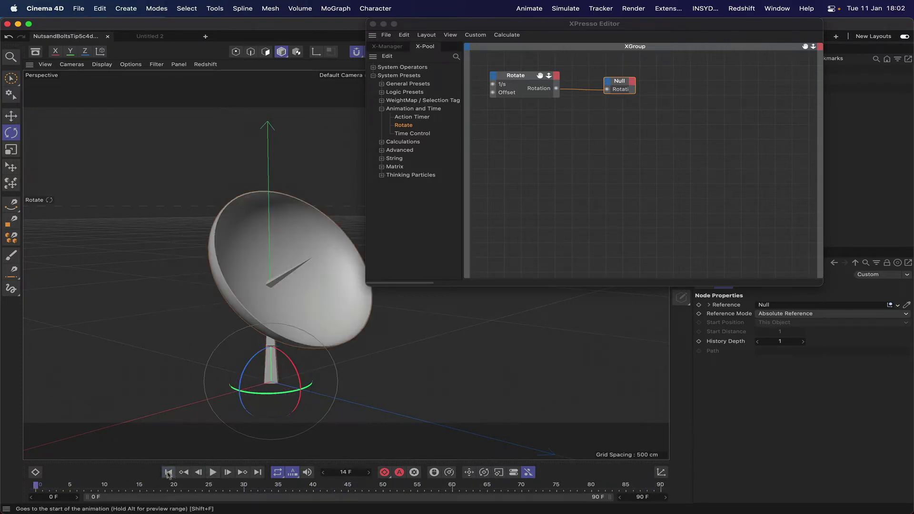
left_click_drag(647, 27, 662, 3)
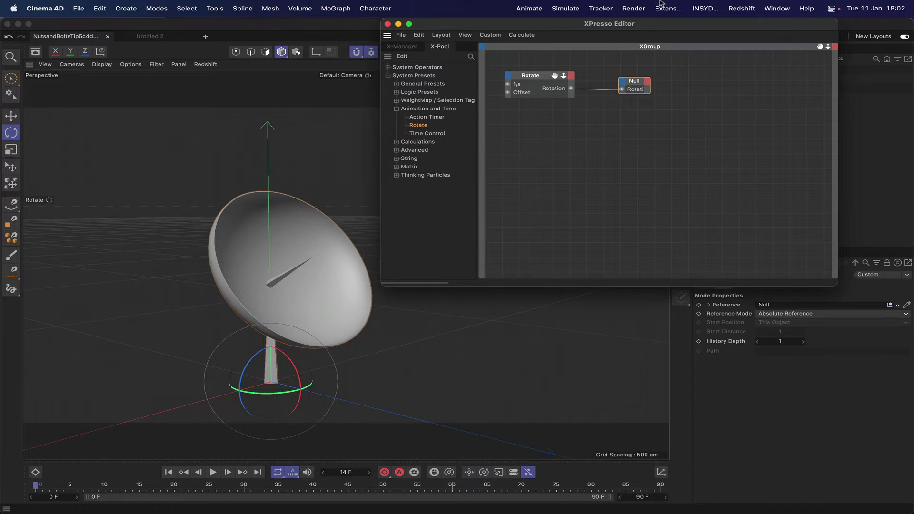
Step: Set the Rotate node's 1/s rate to 0.33 and play the animation again
left_click(566, 81)
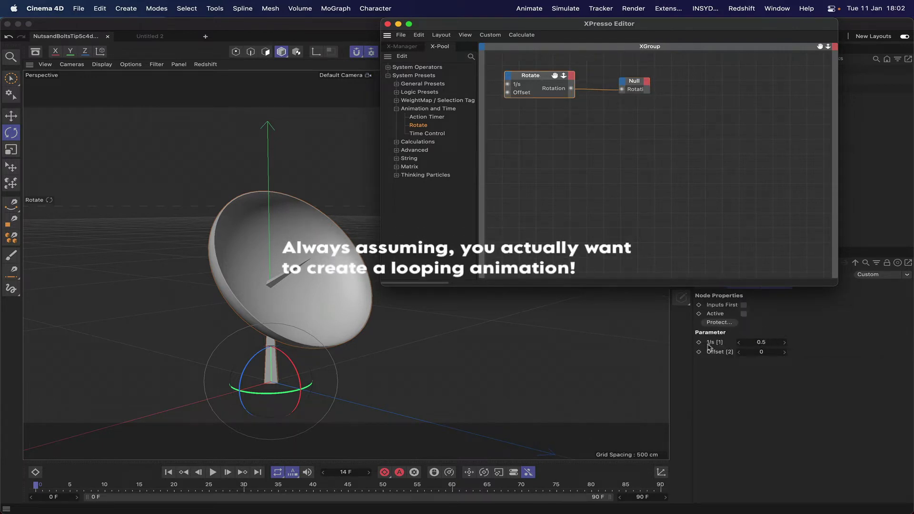
left_click(761, 342)
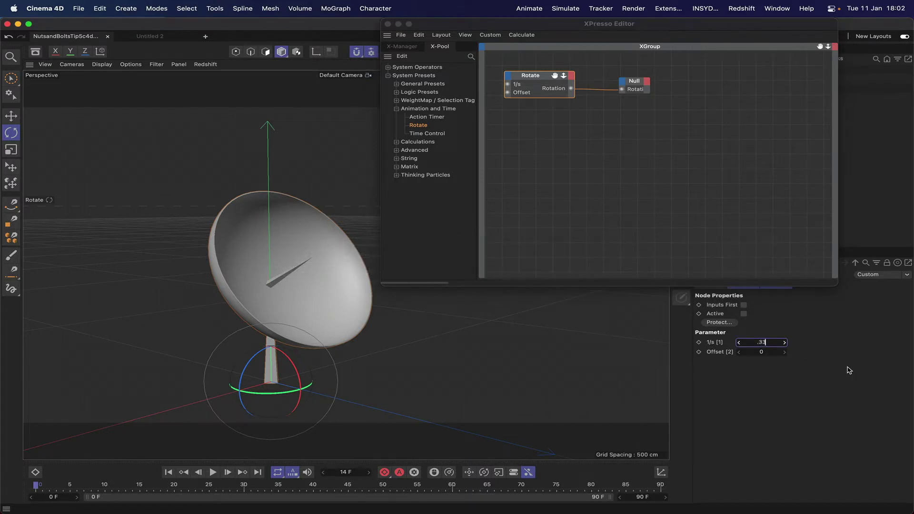
type("0.33")
left_click(211, 473)
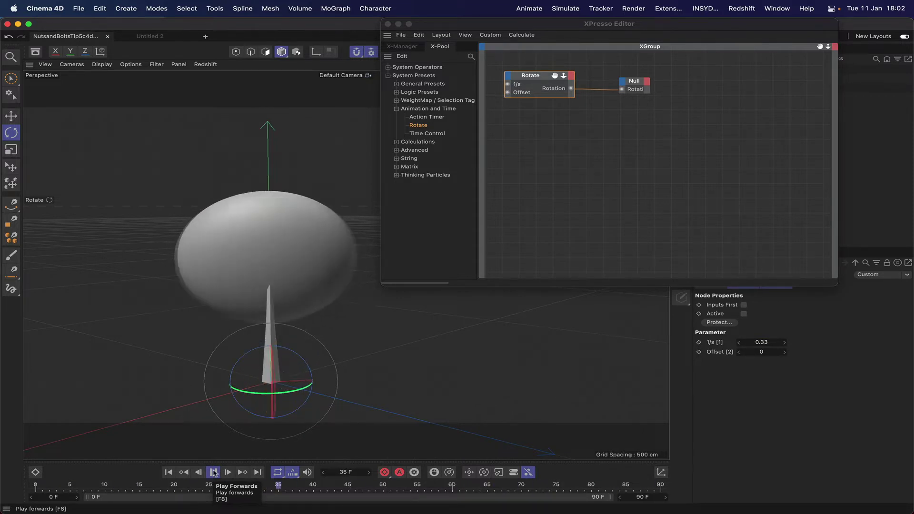
Step: Stop playback at the first frame and step the Rotate Offset up to 1 and back to 0
left_click(214, 473)
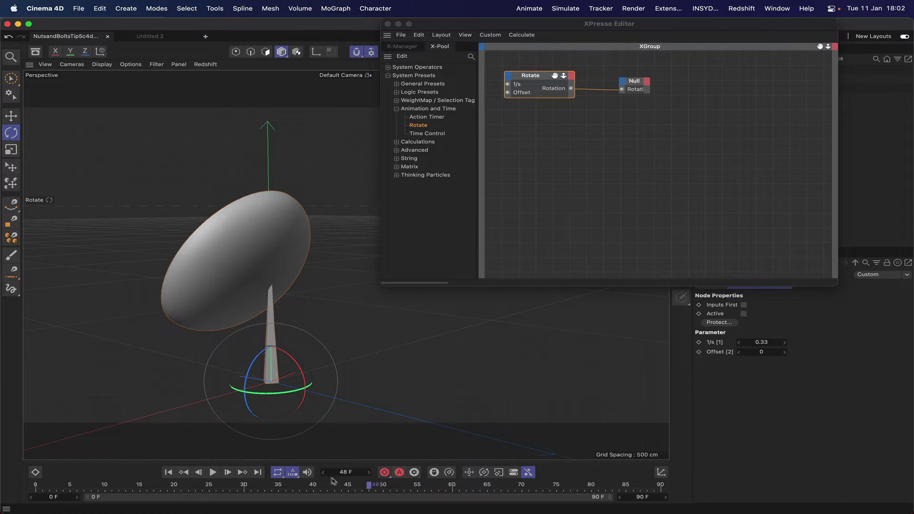
left_click(174, 472)
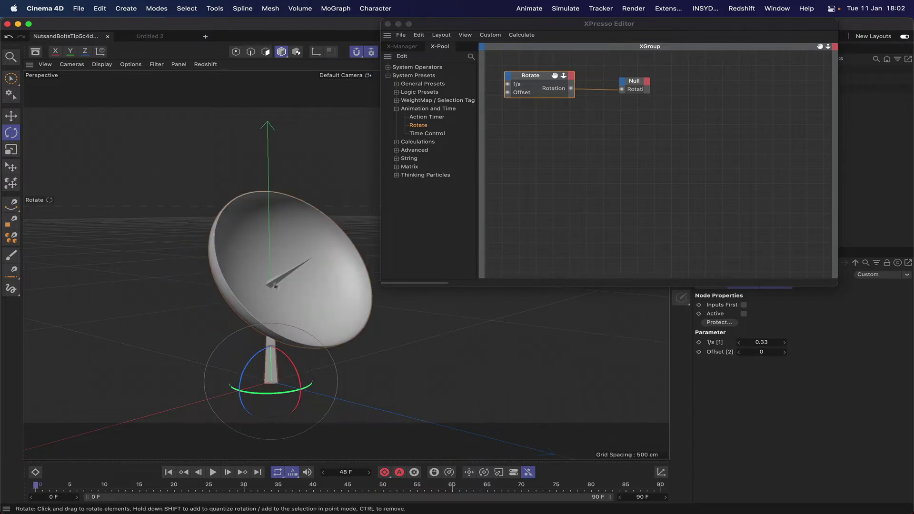
left_click(785, 352)
left_click(739, 353)
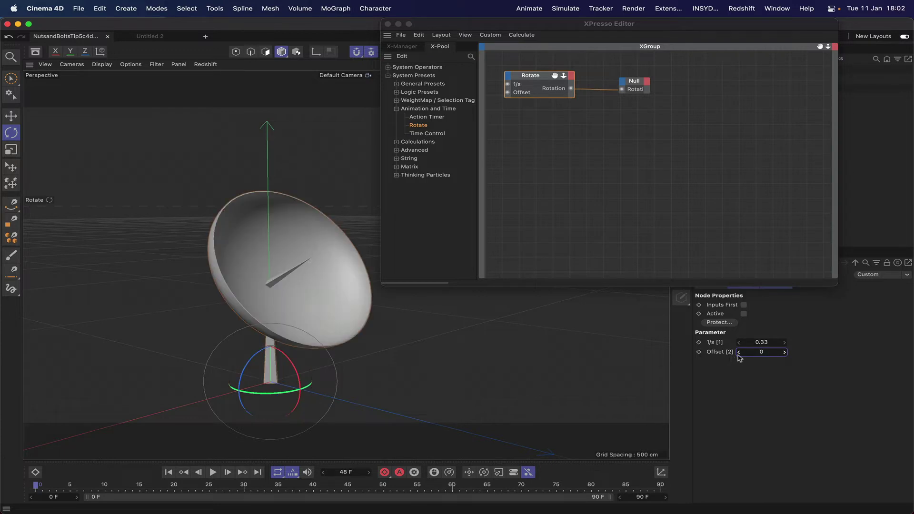
Step: Try an Offset of 0.1, then commit the Offset back at 0
left_click(764, 353)
type(".1")
key("Return")
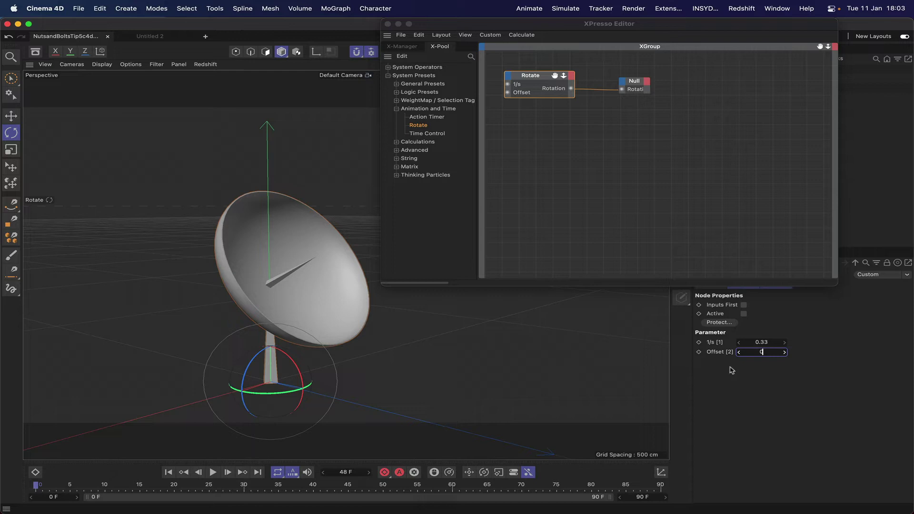
key("Return")
left_click_drag(528, 27, 566, 102)
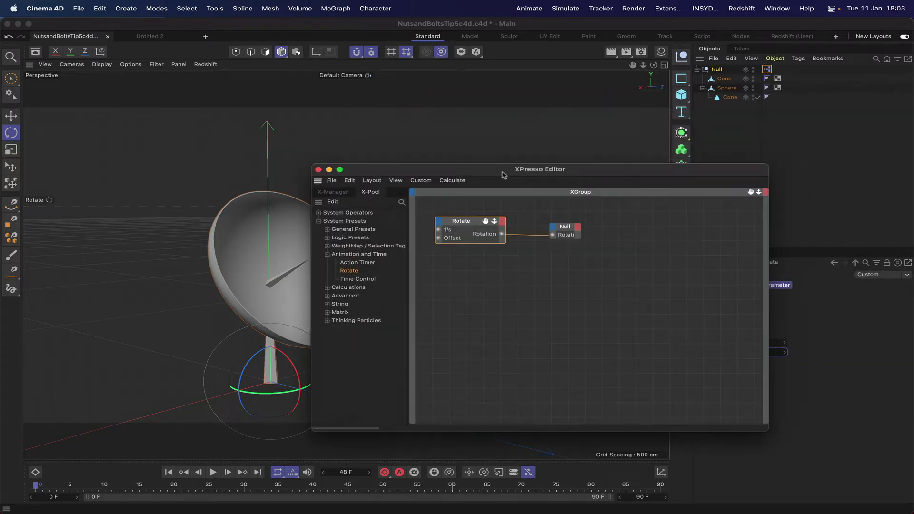
Step: Play the dish's 0.33-rate rotation, stop it, and rewind to the first frame
left_click_drag(503, 175, 574, 199)
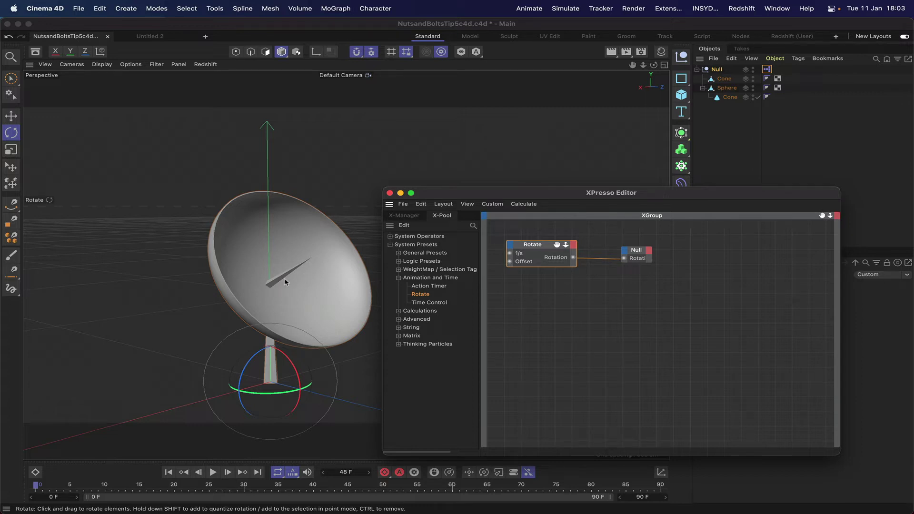
left_click_drag(574, 196, 641, 227)
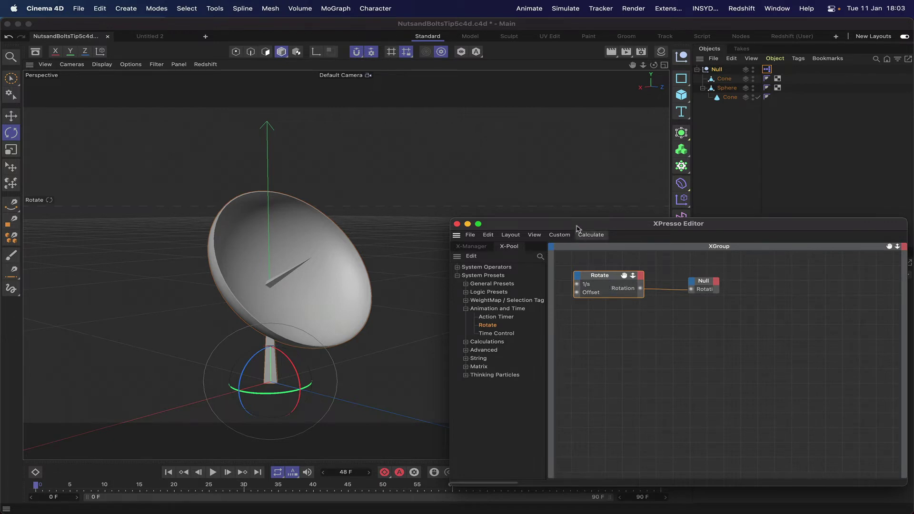
left_click_drag(582, 224, 586, 172)
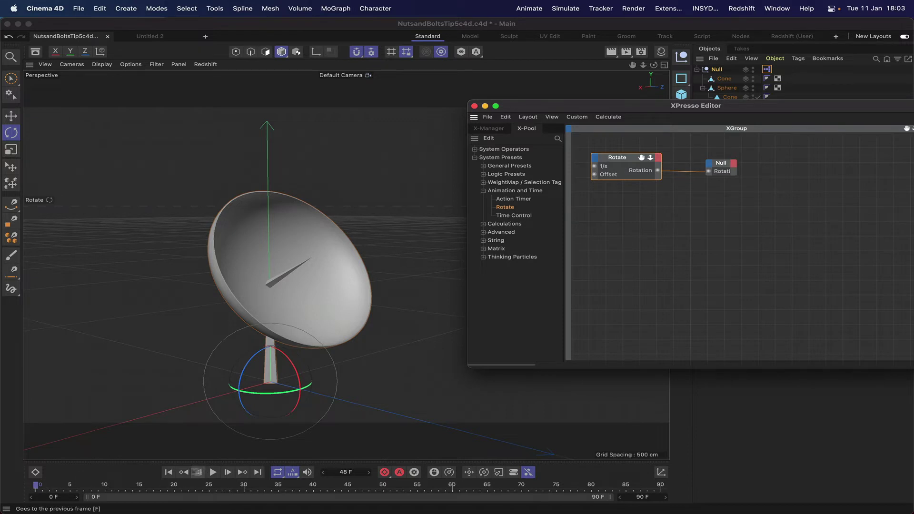
left_click(168, 474)
left_click(213, 475)
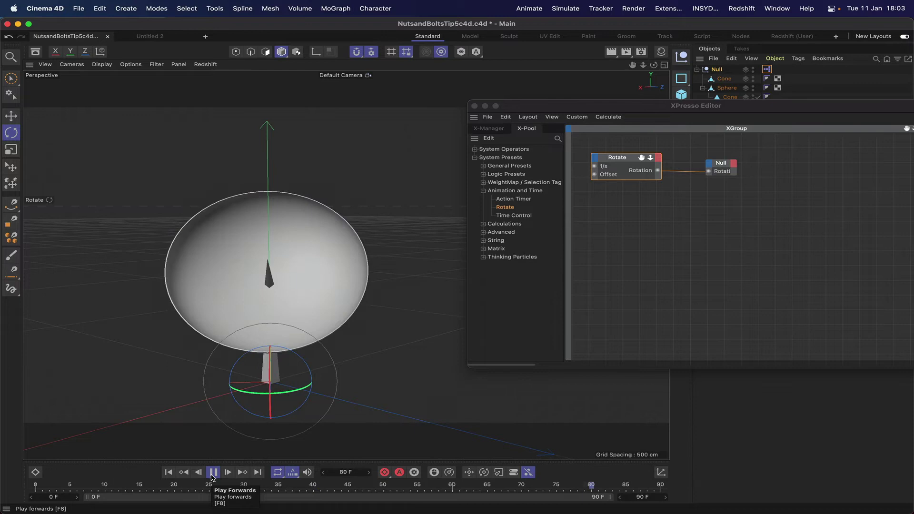
left_click(213, 473)
left_click(168, 472)
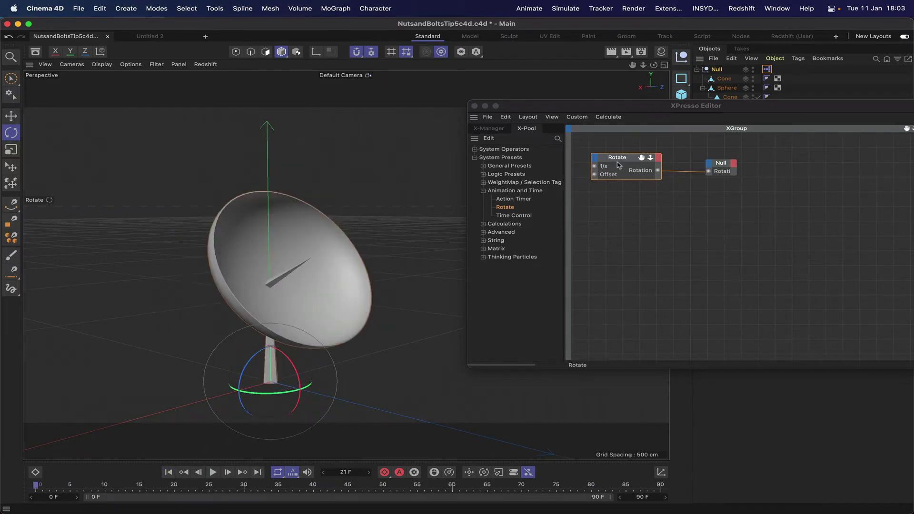
left_click_drag(734, 166, 746, 165)
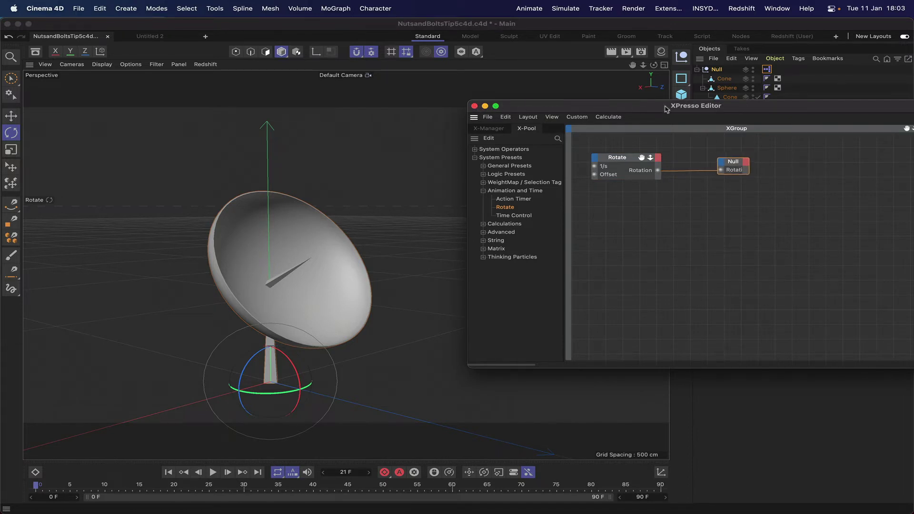
Step: Delete the dish's Cone, Sphere and Cone child objects under the Null
left_click_drag(666, 109, 679, 190)
left_click(709, 70)
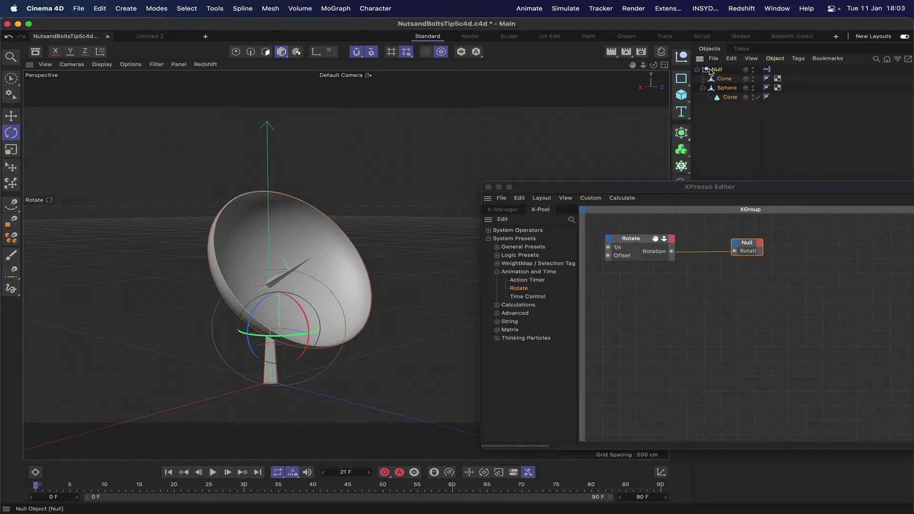
mouse_move(710, 71)
left_mouse_down()
mouse_move(723, 106)
mouse_move(717, 75)
mouse_move(732, 106)
mouse_move(725, 114)
mouse_move(714, 81)
left_mouse_up()
key("Delete")
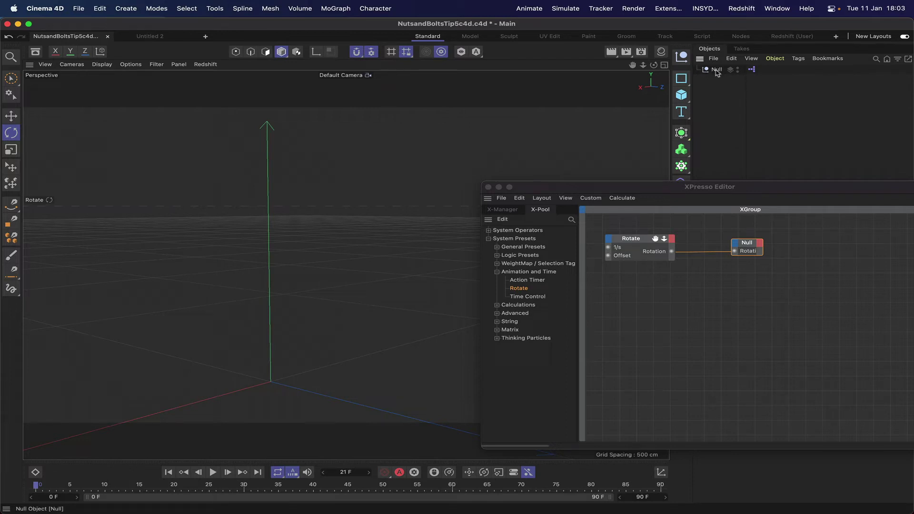
Step: Select the Null, play the animation to check it spins, and rewind
left_click(717, 70)
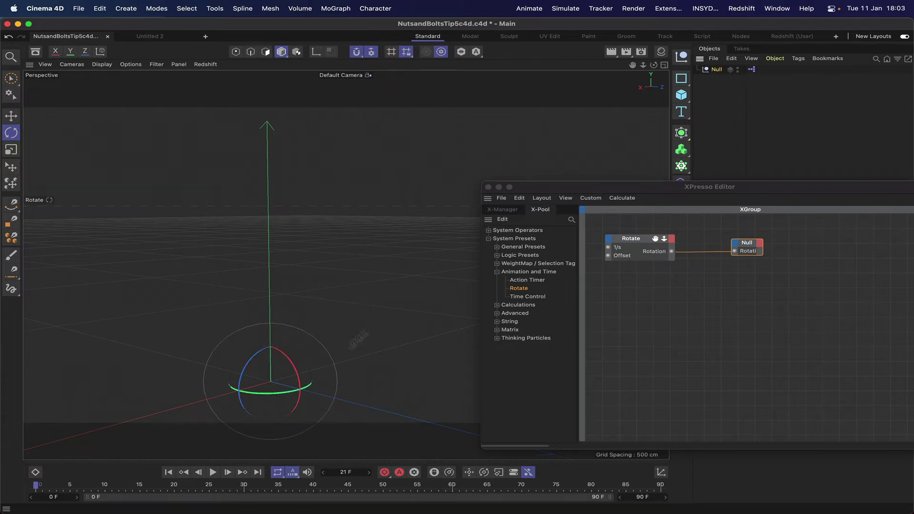
left_click(213, 473)
left_click(169, 473)
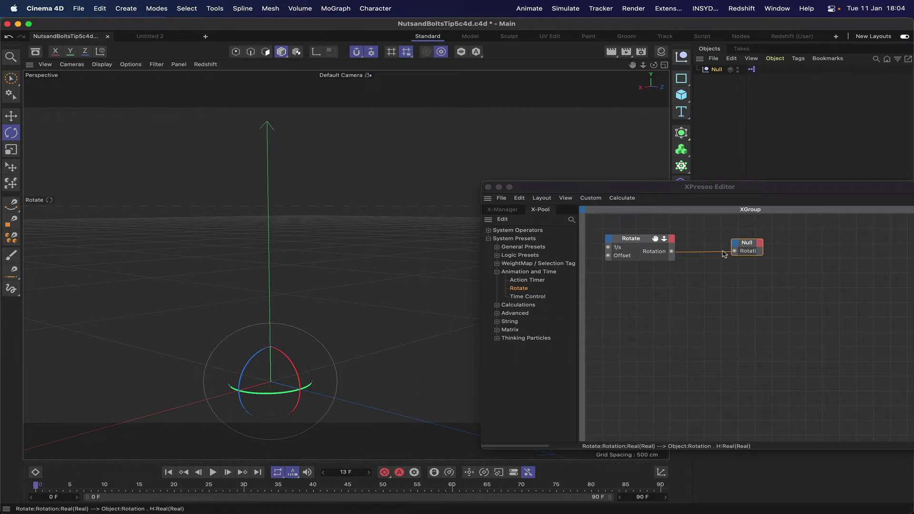
Step: Remove the Null node from the XPresso graph, leaving only the Rotate node
left_click_drag(735, 251, 771, 244)
key("Delete")
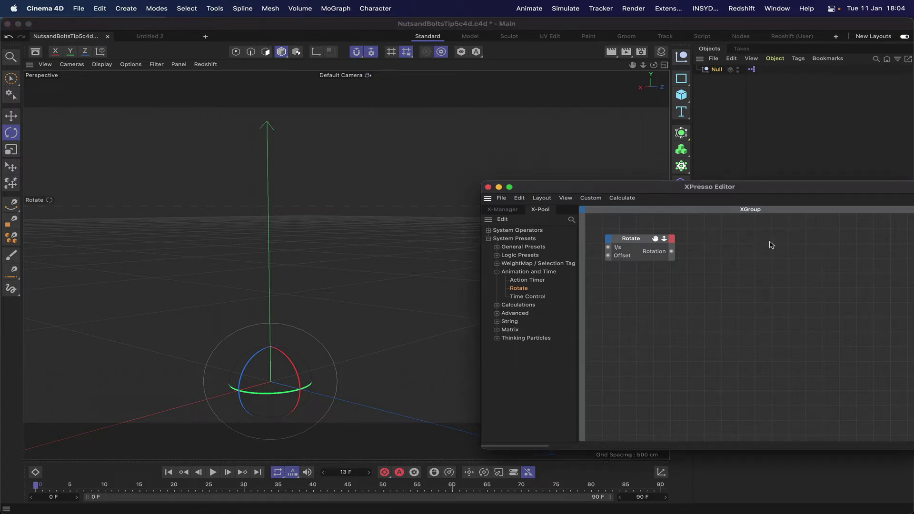
left_click_drag(679, 187, 674, 260)
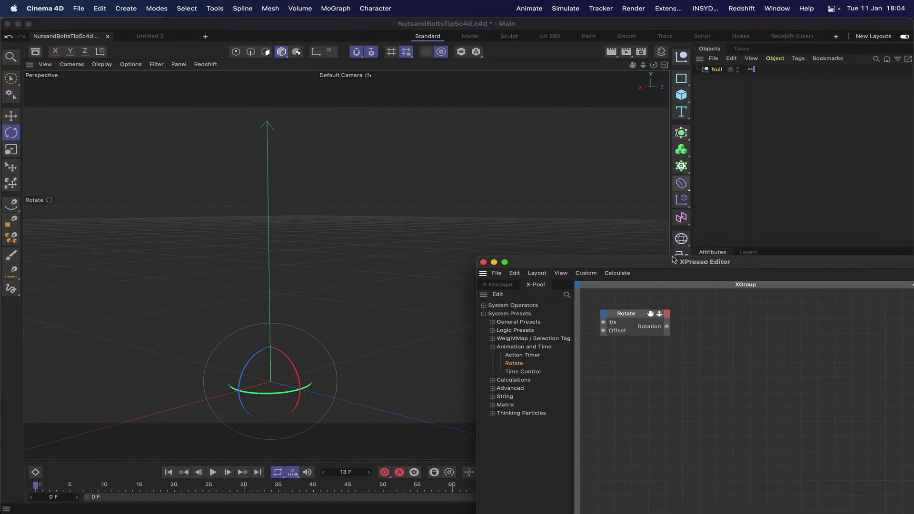
Step: Add a Cogwheel spline and Ctrl-drag it to create Cogwheel.1
left_click(682, 79)
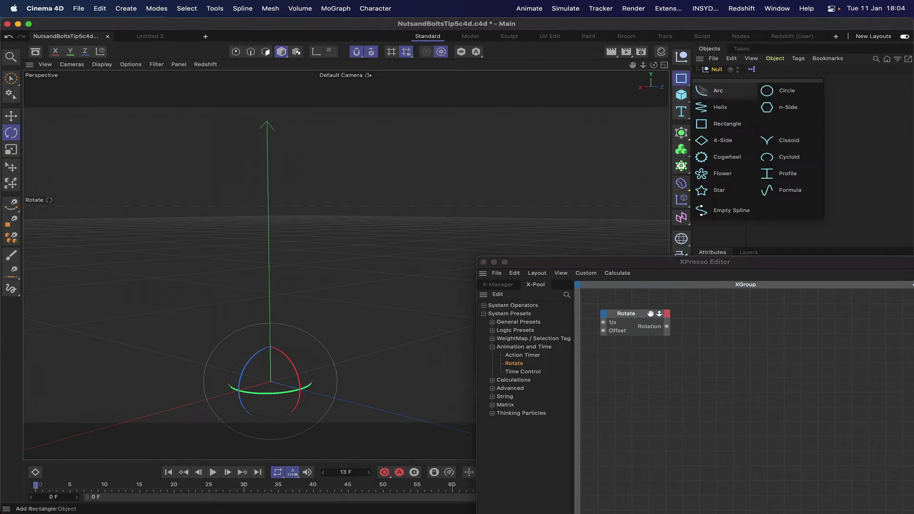
left_click(715, 159)
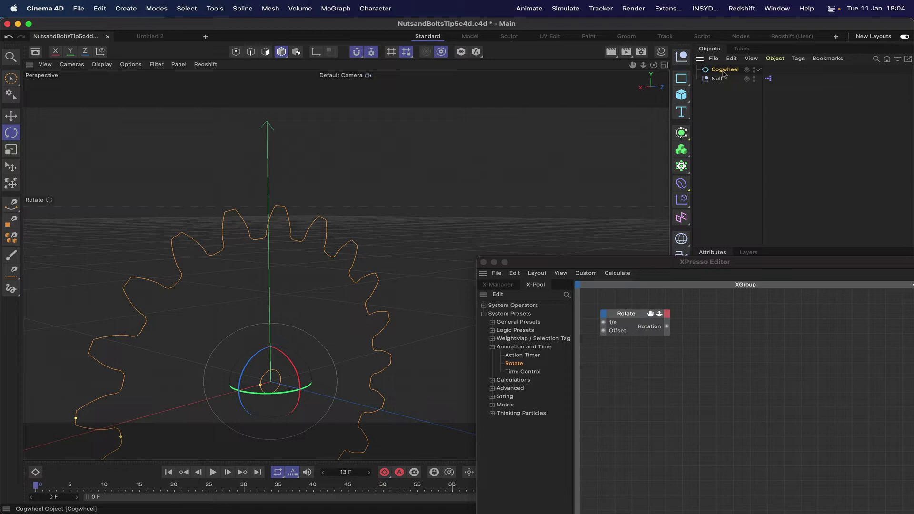
left_click_drag(724, 73, 725, 82, "ctrl")
left_click_drag(666, 263, 608, 393)
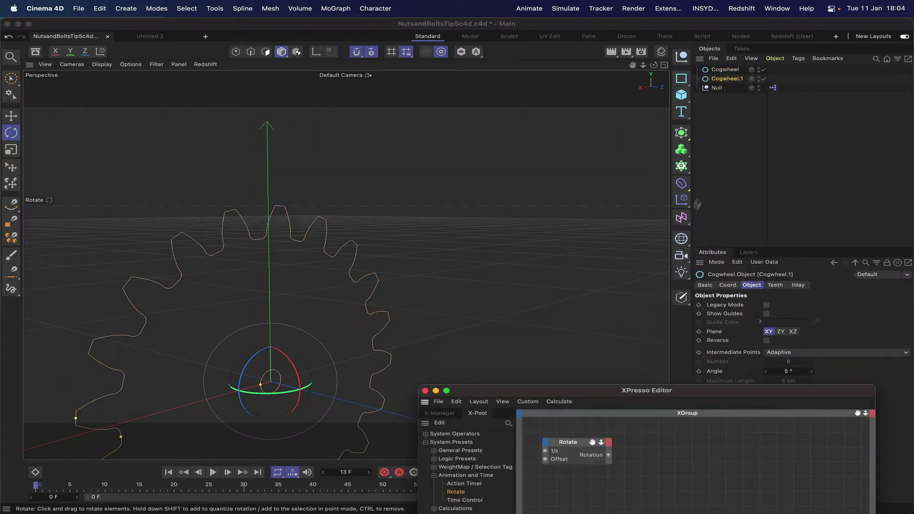
Step: Set the original Cogwheel's Inlay type to Spokes
left_click(716, 71)
left_click(777, 285)
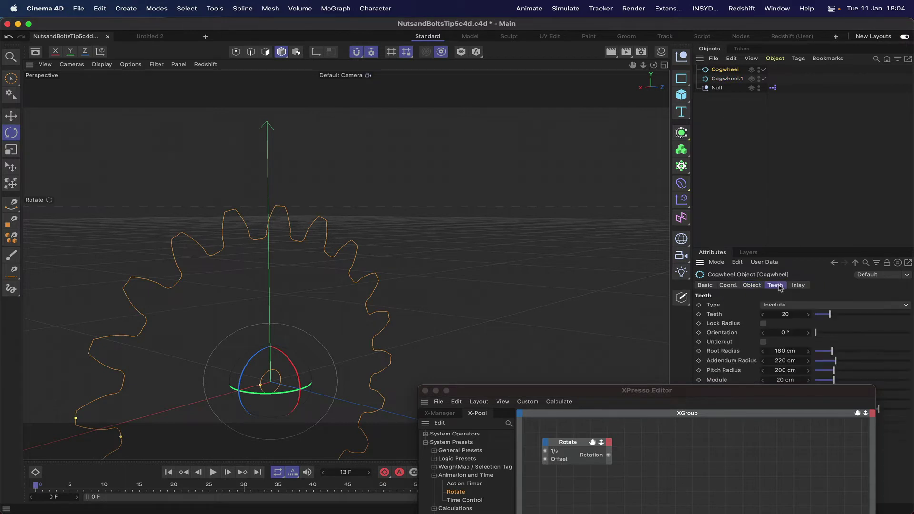
left_click(799, 285)
left_click(790, 308)
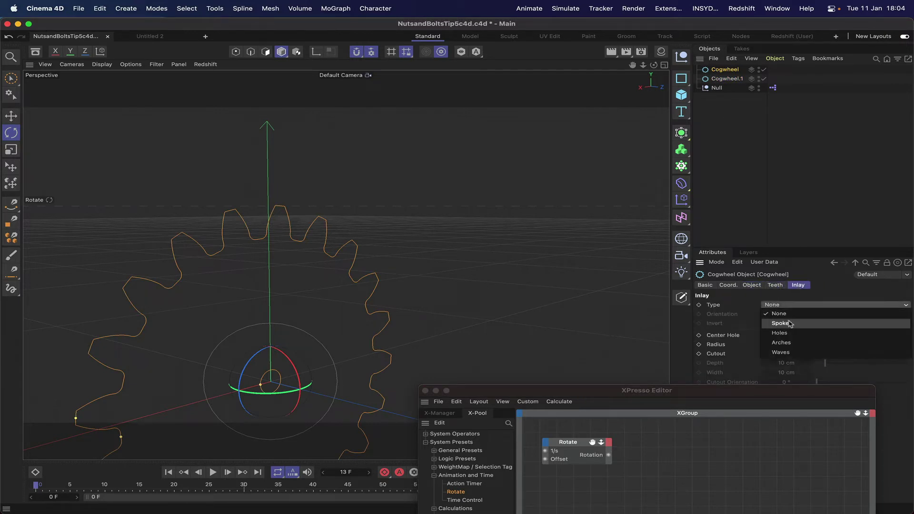
left_click(783, 324)
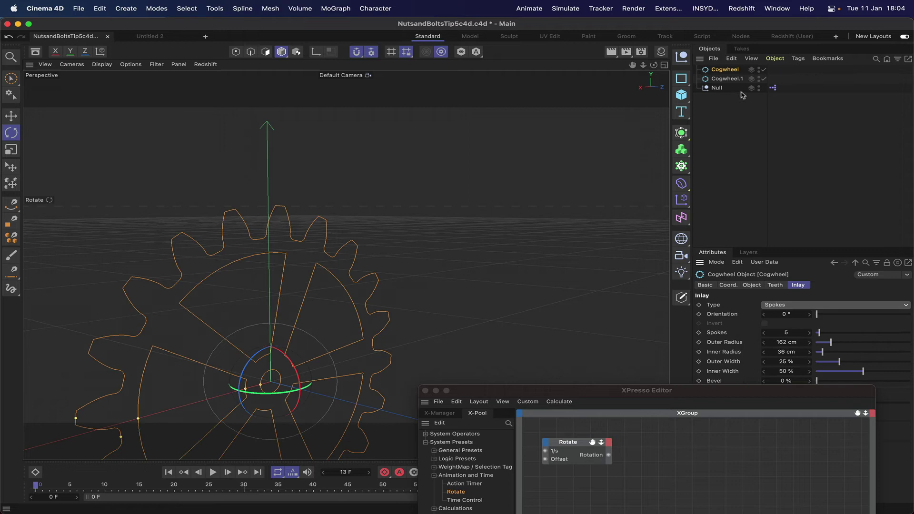
Step: Set Cogwheel.1 to 5 teeth and orbit the view to face the gears
left_click(727, 78)
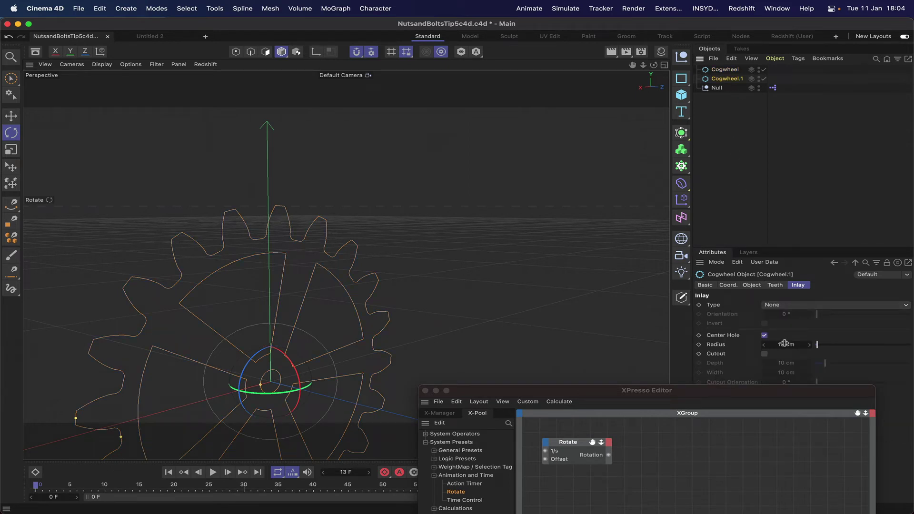
left_click(776, 286)
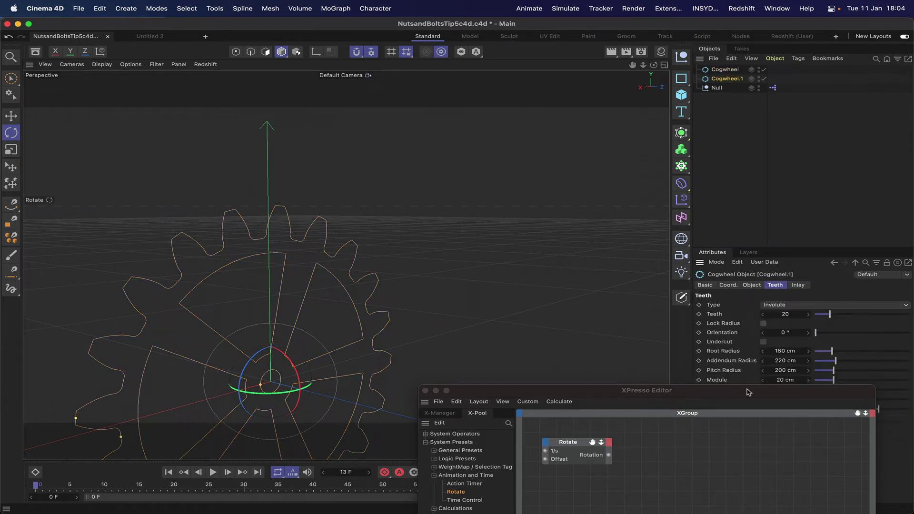
left_click_drag(759, 392, 723, 442)
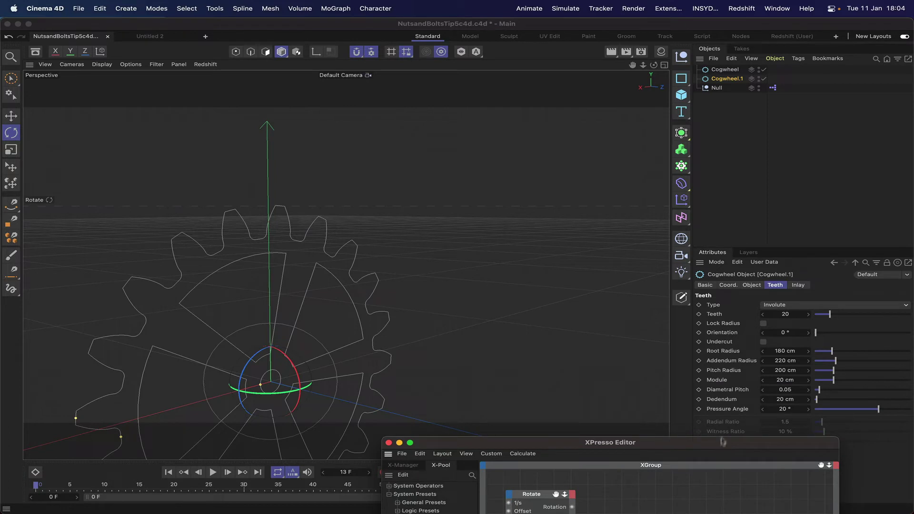
left_click(788, 316)
key("Return")
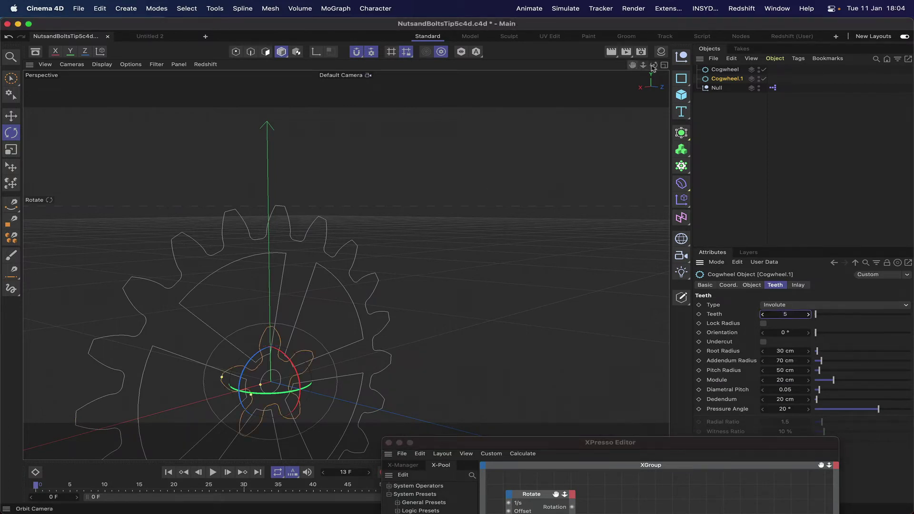
left_click_drag(654, 65, 634, 68)
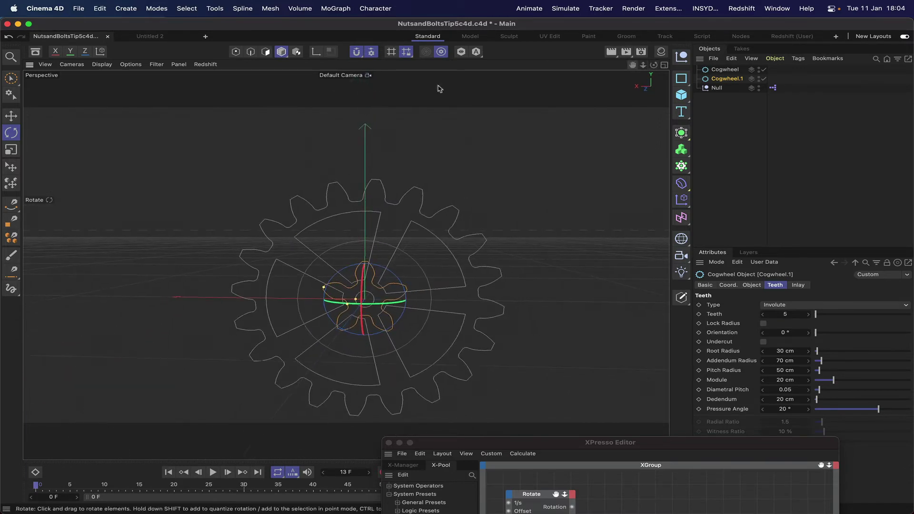
Step: Slide Cogwheel.1 left beside the big gear and turn the big gear's teeth to 9°
left_click(17, 115)
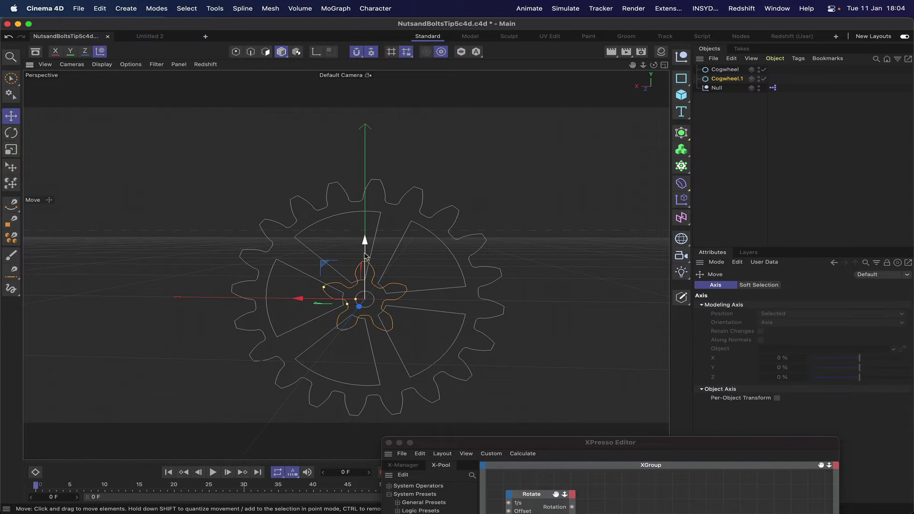
left_click_drag(298, 300, 161, 289)
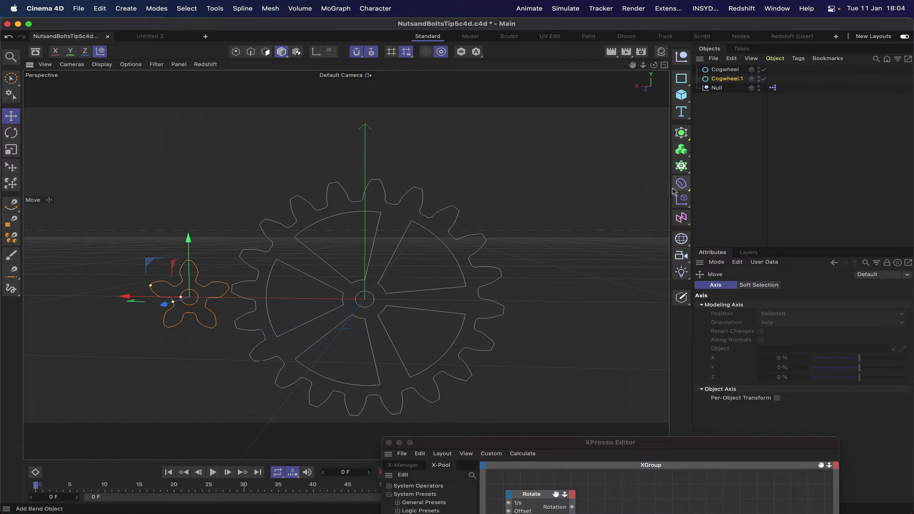
left_click(725, 70)
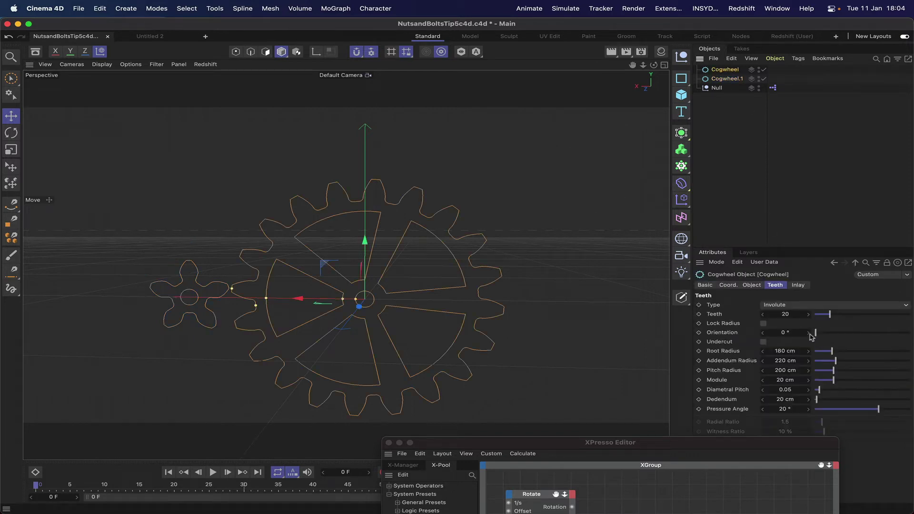
left_click_drag(810, 334, 810, 335)
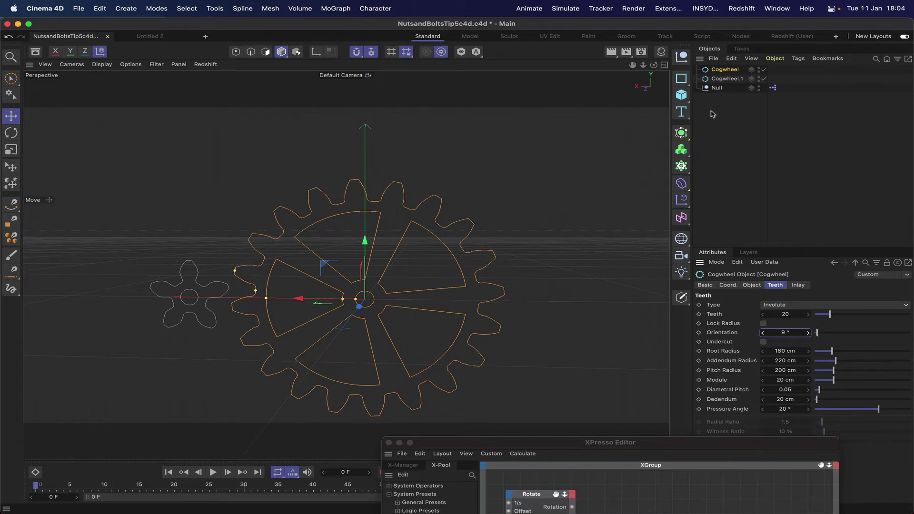
Step: Nudge the small cog right along X until its teeth mesh with the big gear
left_click(728, 79)
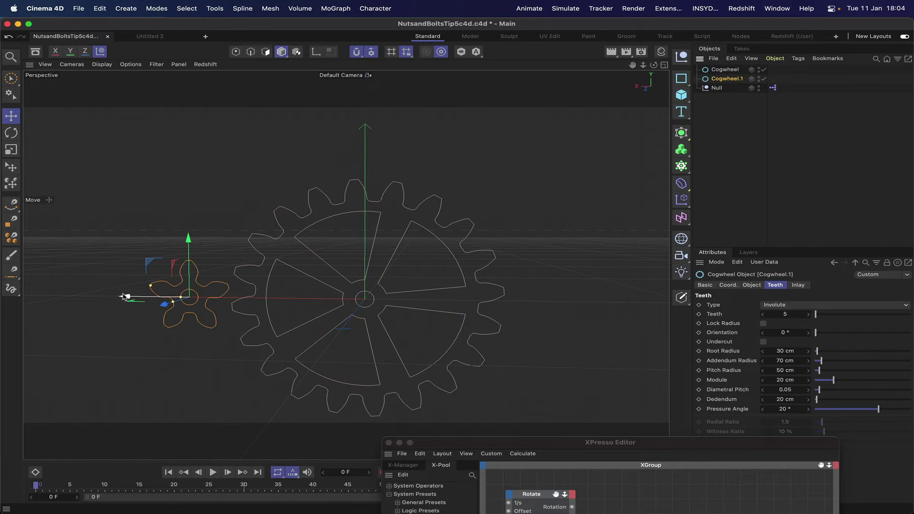
left_click_drag(125, 297, 146, 296)
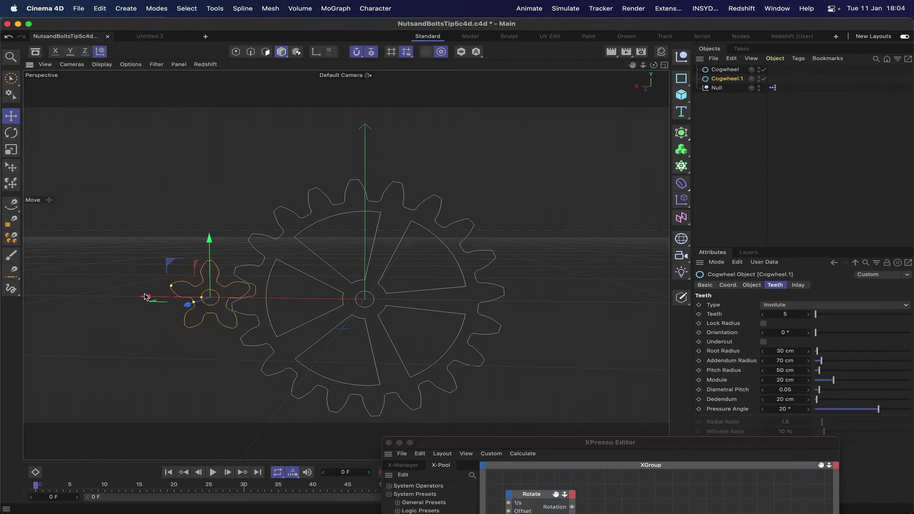
left_click_drag(543, 443, 554, 337)
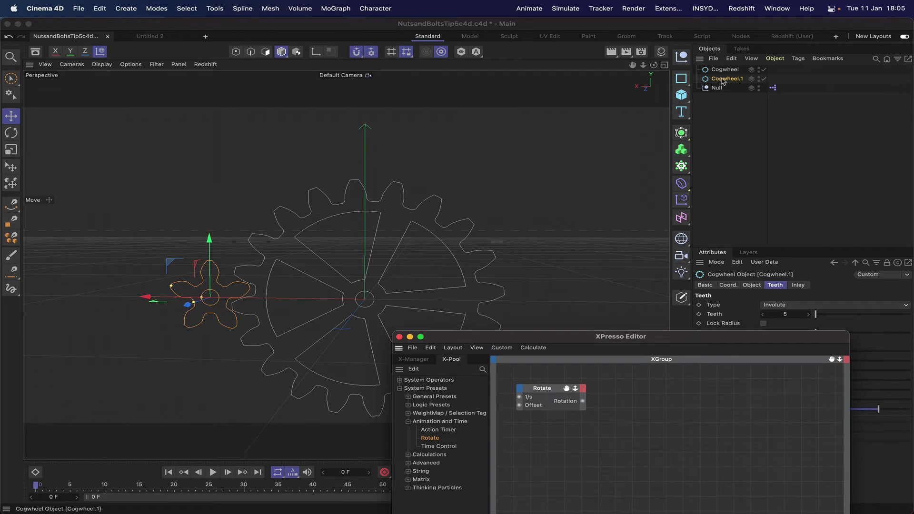
Step: Add Cogwheel.1 as a node in the XGroup and rename it Driver
left_click_drag(627, 406, 626, 405)
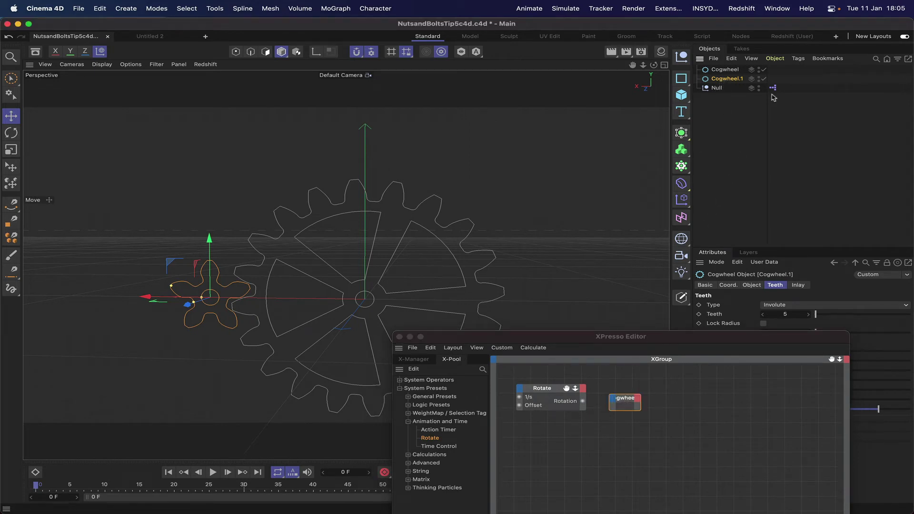
double_click(730, 80)
type("S")
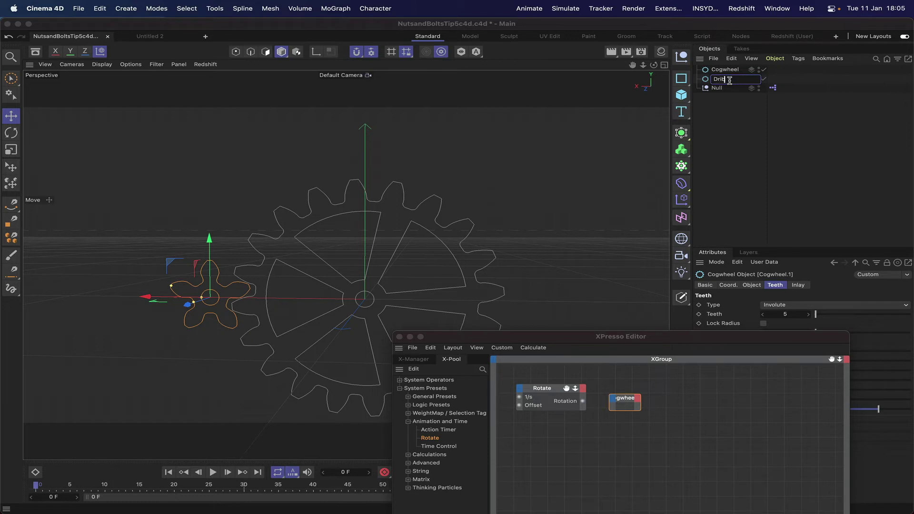
key("Return")
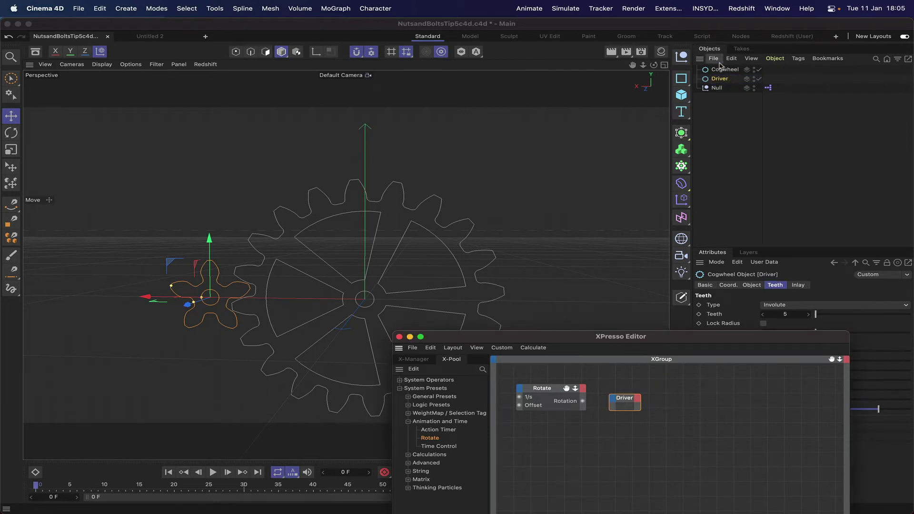
Step: Move the big Cogwheel below Driver in the Object Manager and rename it Driven
left_click_drag(724, 69, 720, 86)
double_click(724, 79)
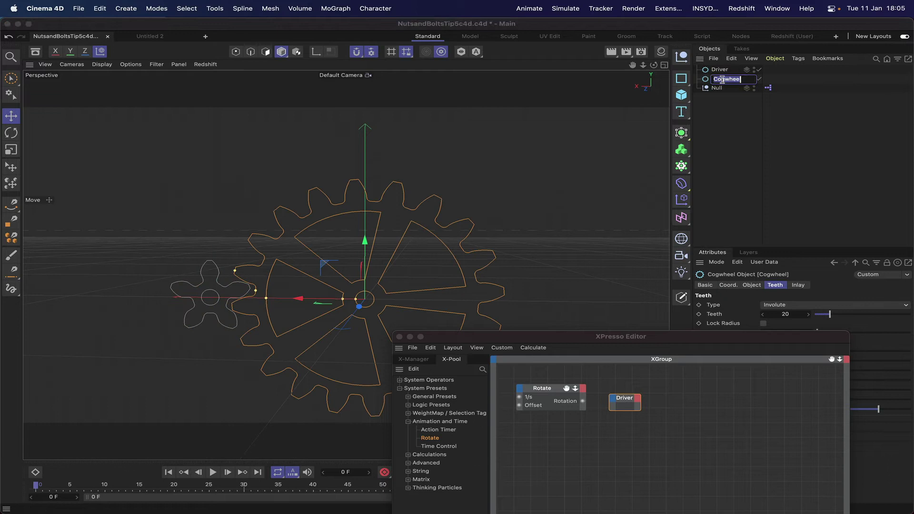
type("Driven")
key("Return")
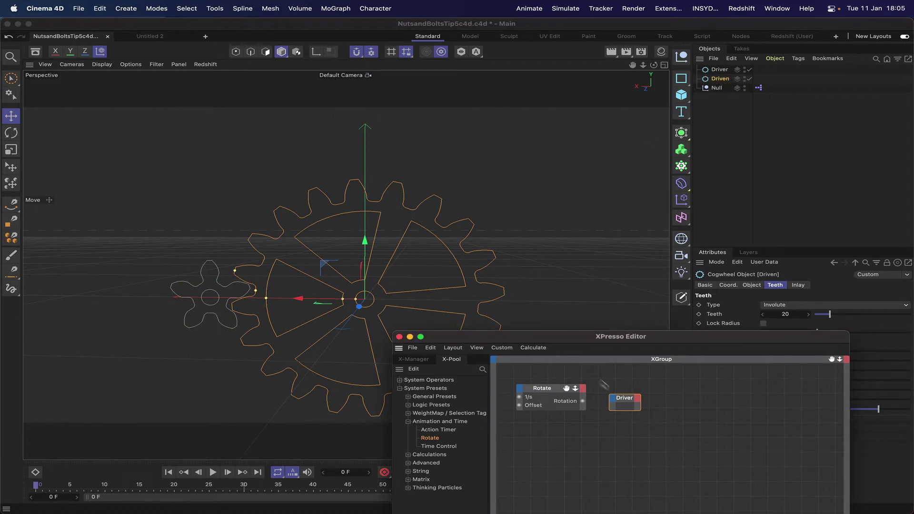
Step: Wire Rotate's Rotation output into Driver's Coordinates > Rotation > Rotation input, then close the XPresso Editor
mouse_move(624, 399)
left_mouse_down()
mouse_move(641, 395)
mouse_move(629, 398)
left_mouse_up()
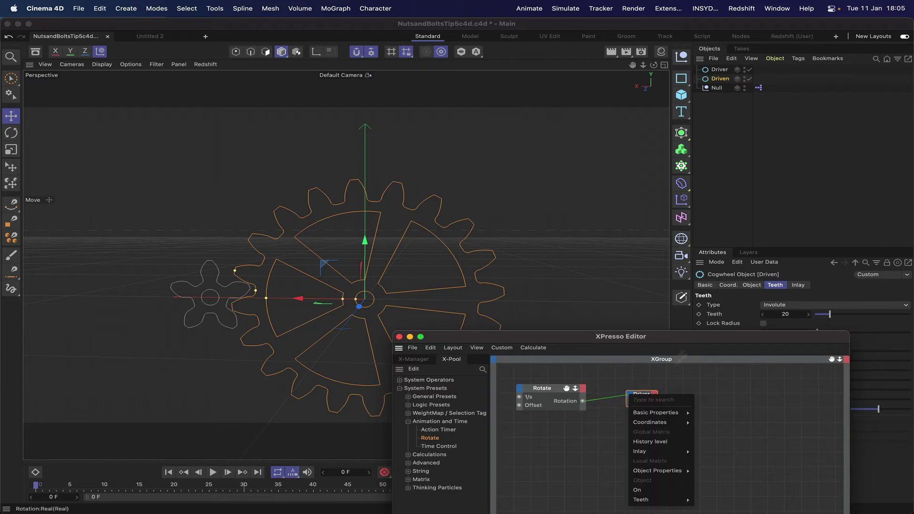
left_click_drag(704, 342, 515, 383)
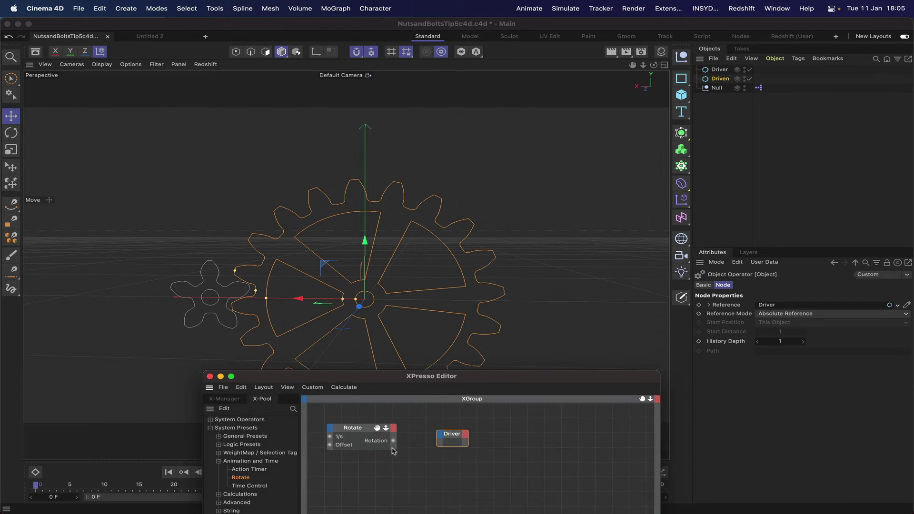
left_click_drag(434, 440, 440, 437)
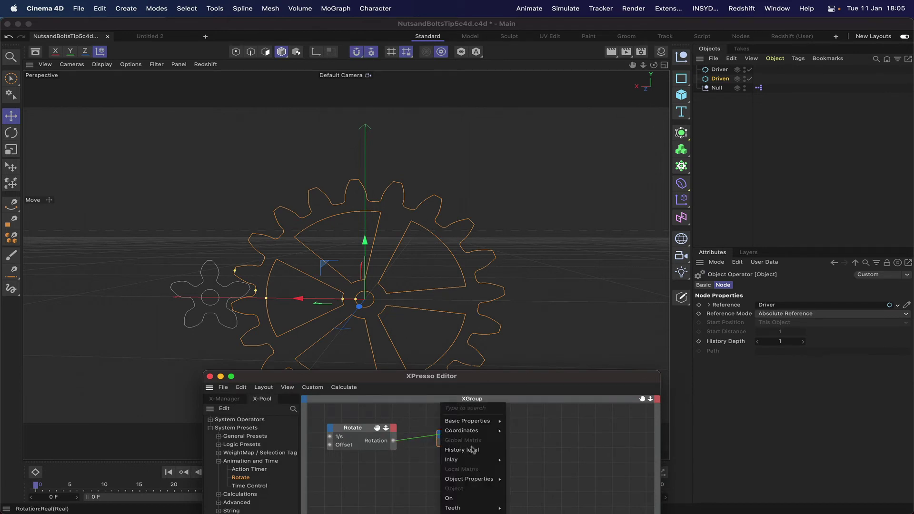
mouse_move(479, 431)
mouse_move(524, 479)
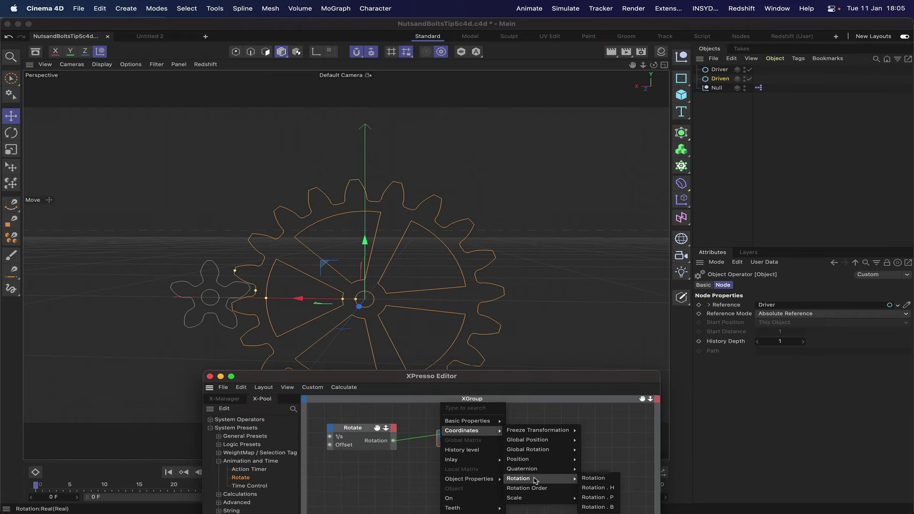
left_click(603, 509)
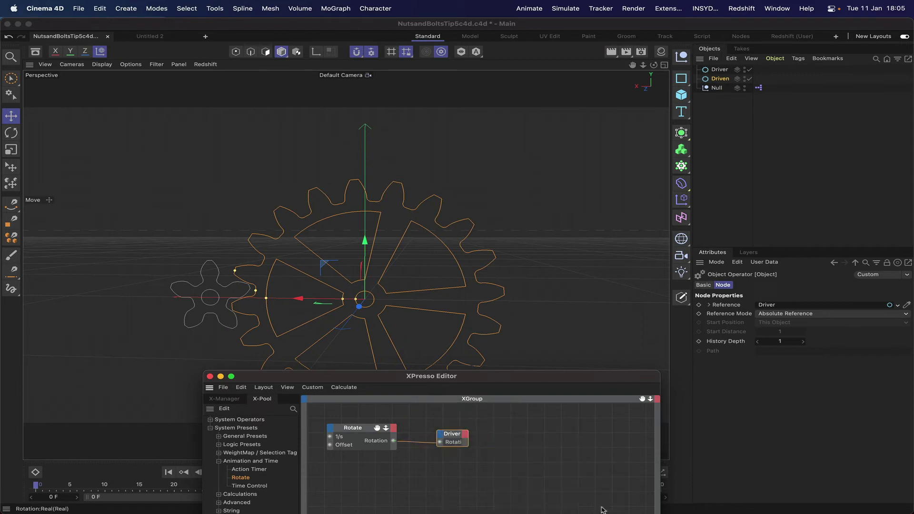
left_click(210, 377)
Step: Play and stop the animation to confirm only the small Driver cog spins
left_click(213, 472)
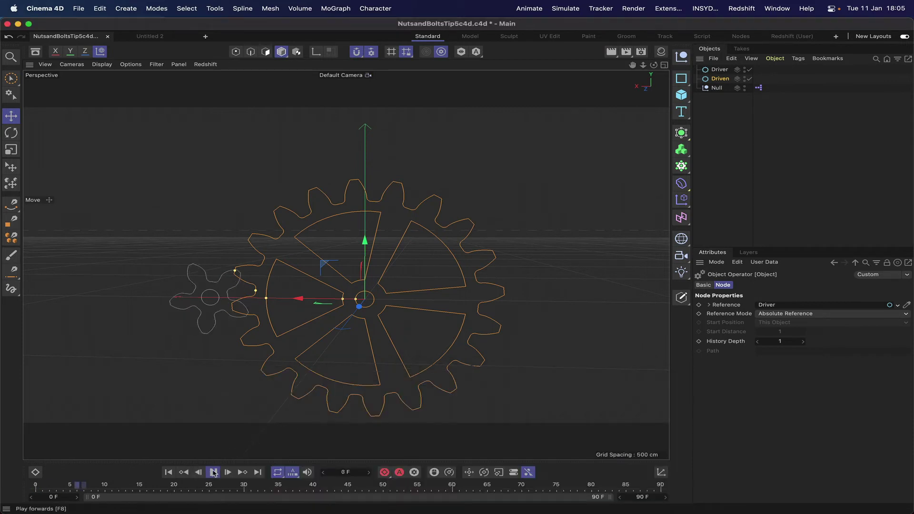
left_click(213, 472)
left_click(169, 472)
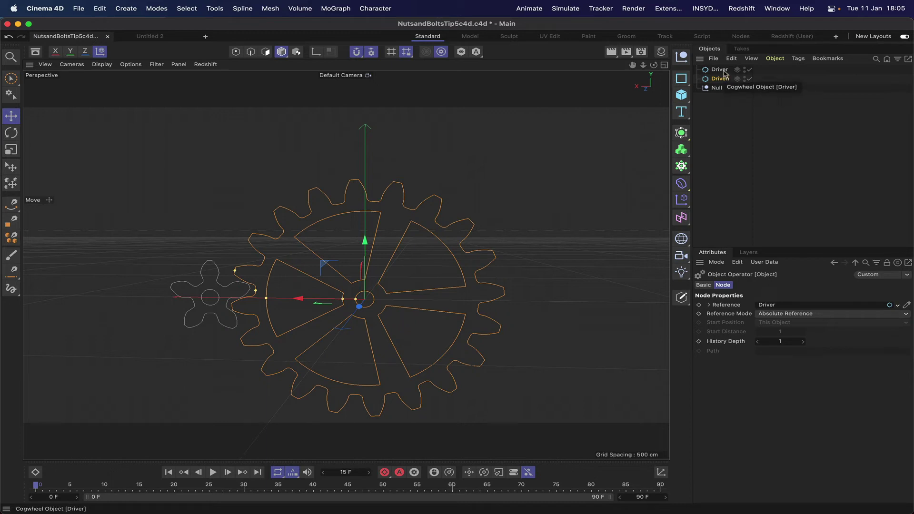
Step: Reopen the XPresso graph and add a Calculate > Range Mapper node beside Driver
double_click(759, 89)
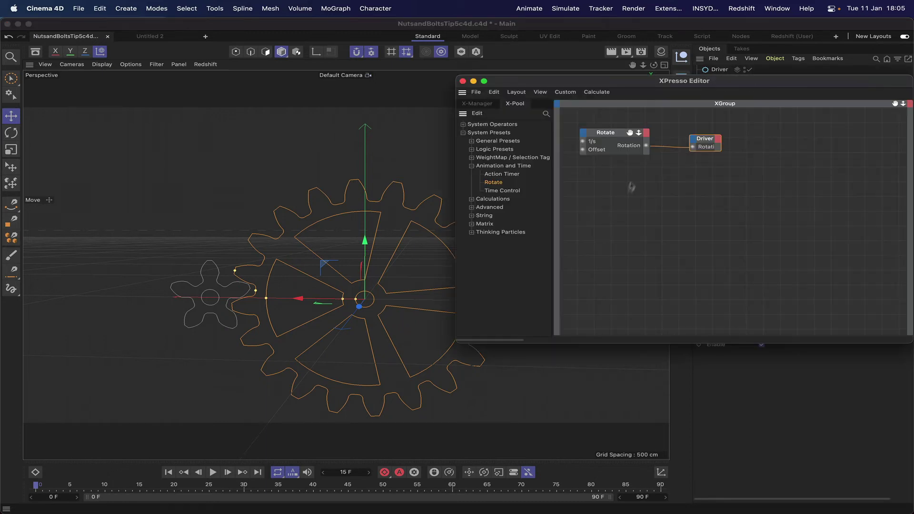
right_click(615, 199)
mouse_move(670, 216)
mouse_move(717, 213)
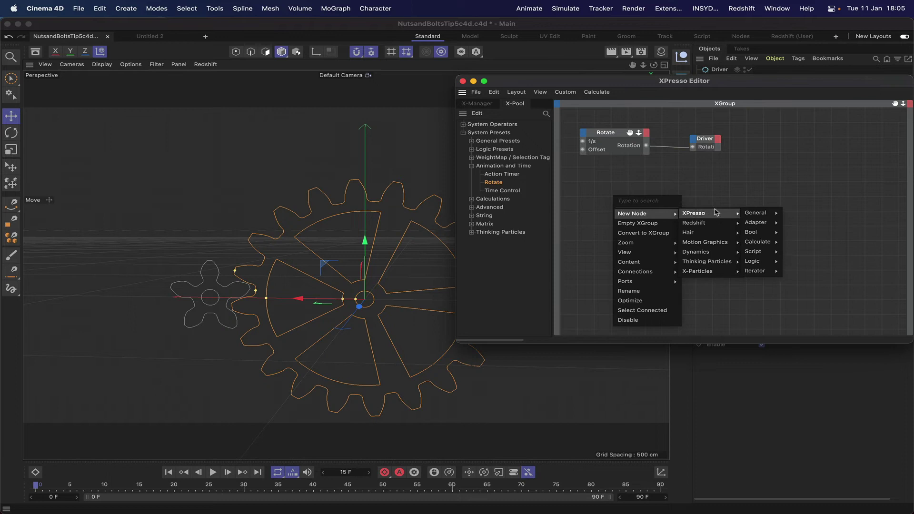
mouse_move(759, 242)
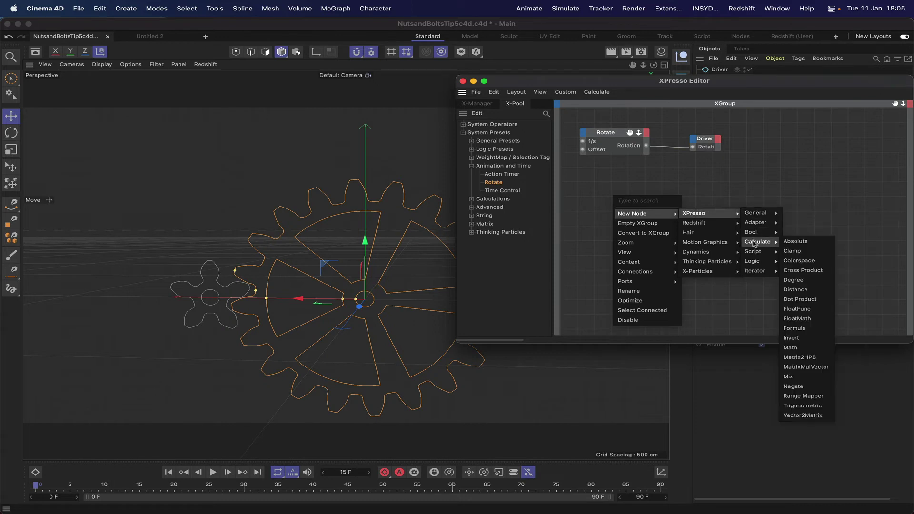
left_click(804, 396)
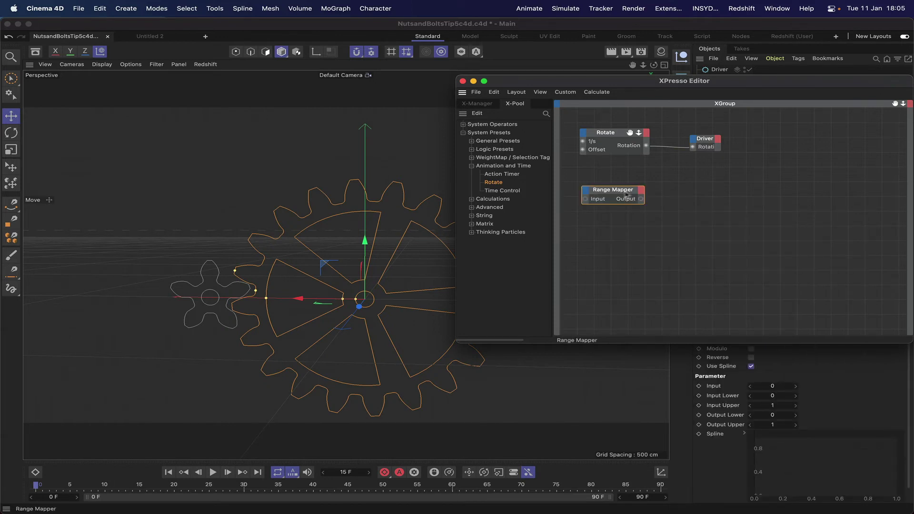
left_click_drag(629, 200, 838, 147)
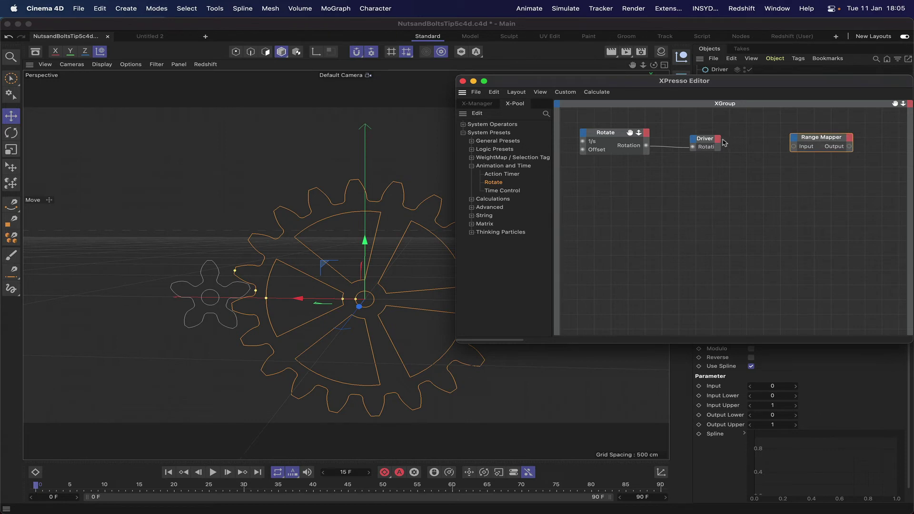
Step: Add a Rotation . B output port to Driver and wire it into the Range Mapper's Input
left_click(724, 142)
mouse_move(744, 167)
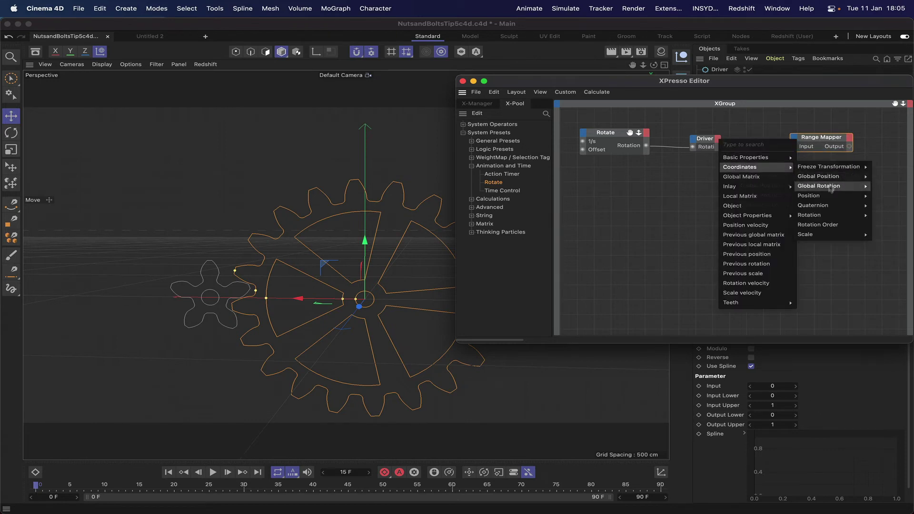
mouse_move(831, 187)
left_click(889, 244)
scroll(719, 126, "down", 2)
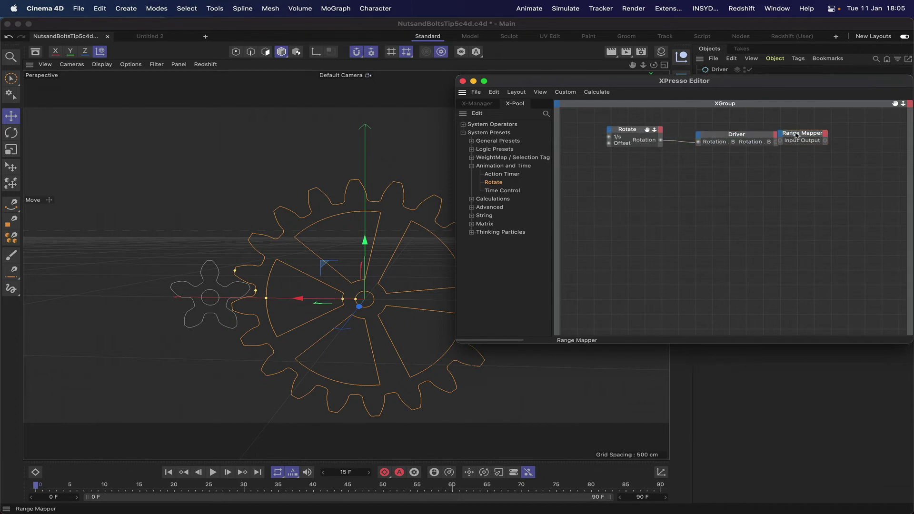
left_click_drag(796, 139, 774, 143)
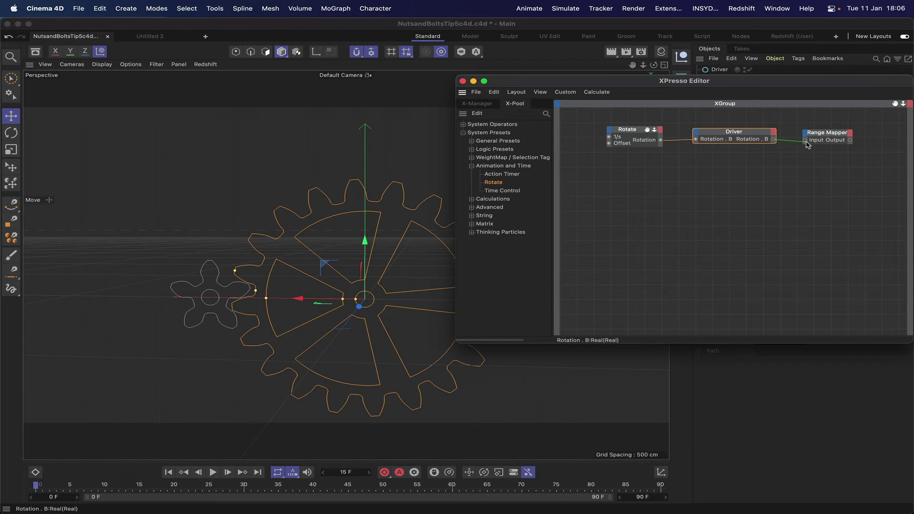
left_click_drag(805, 142, 806, 141)
left_click_drag(832, 79, 592, 69)
left_click(622, 137)
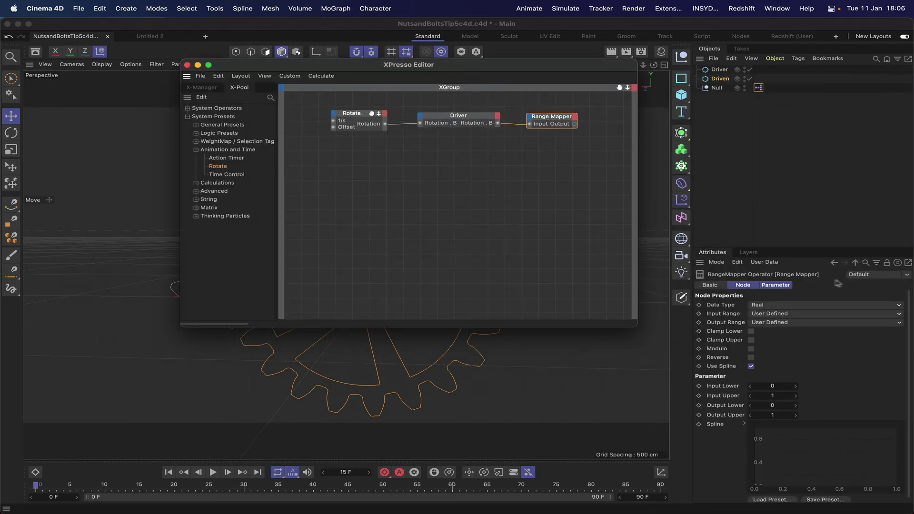
Step: Set the Range Mapper's Input and Output Range to Degree, with Output Upper 90
left_click(767, 313)
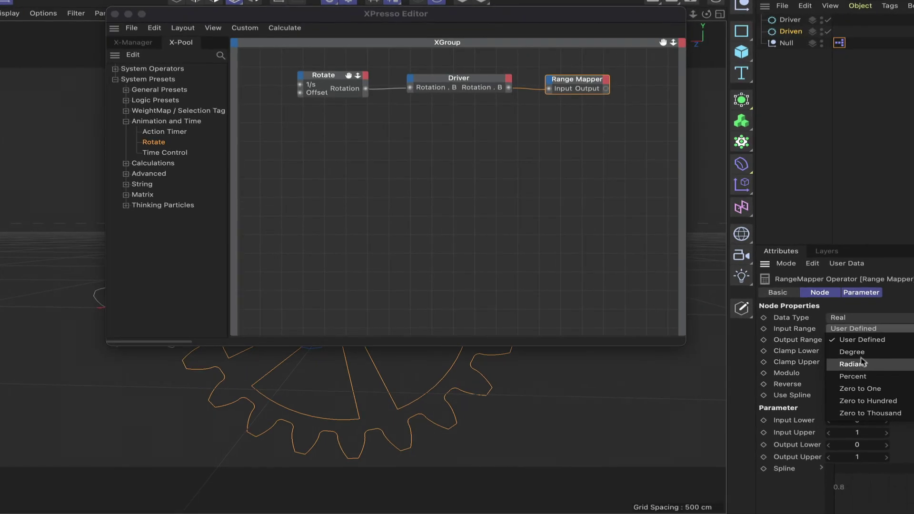
left_click(777, 337)
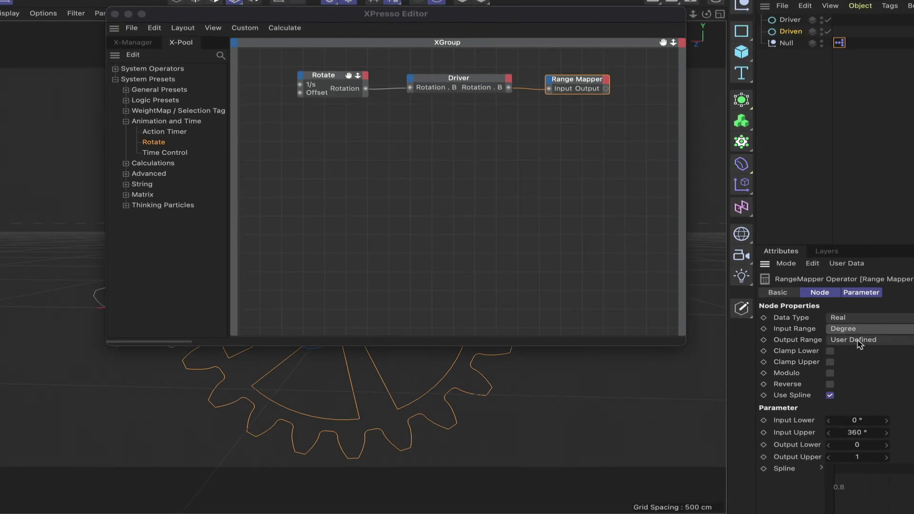
left_click(860, 344)
left_click(862, 367)
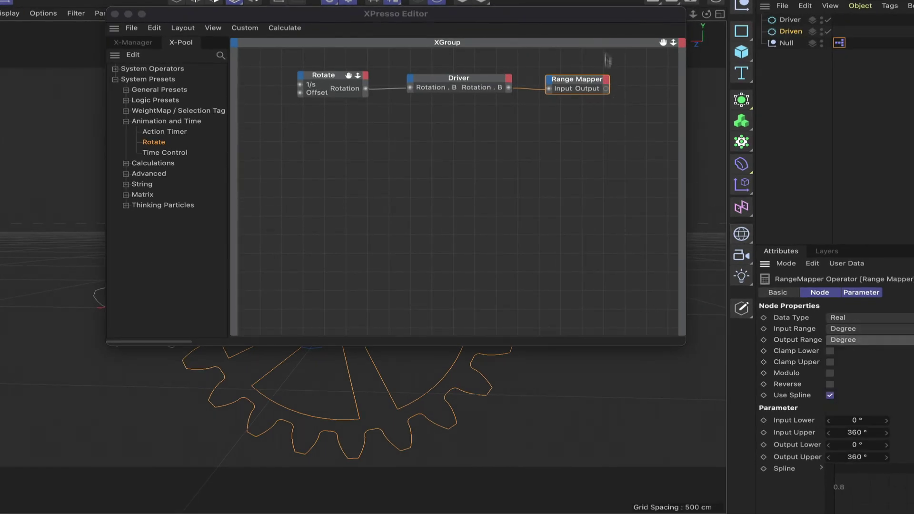
left_click_drag(601, 13, 548, 35)
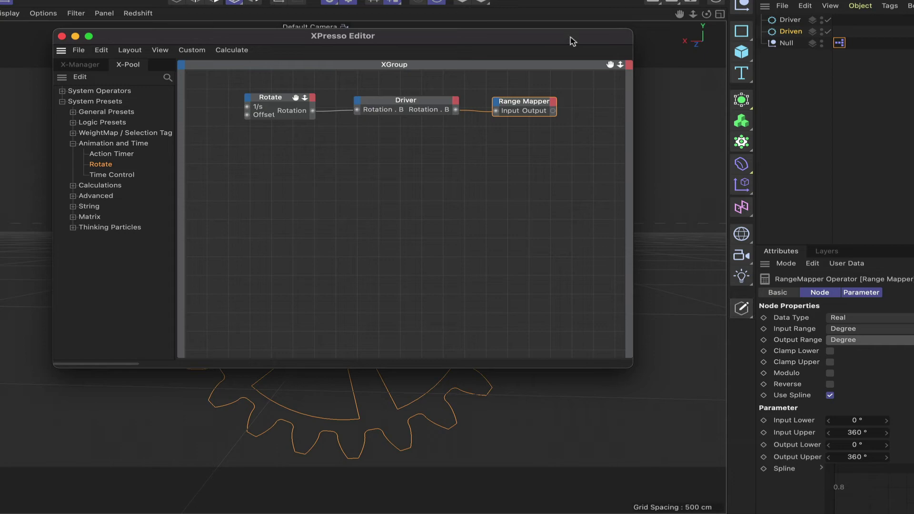
left_click_drag(573, 42, 468, 464)
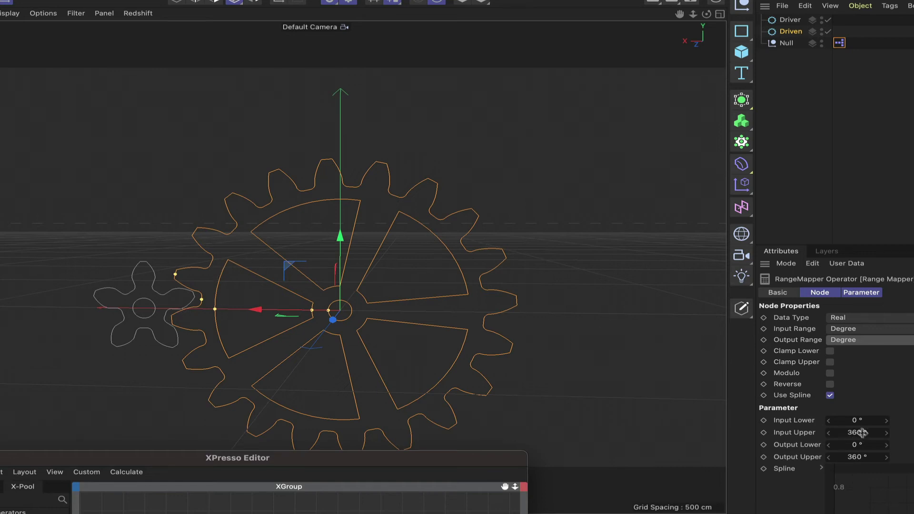
left_click(857, 458)
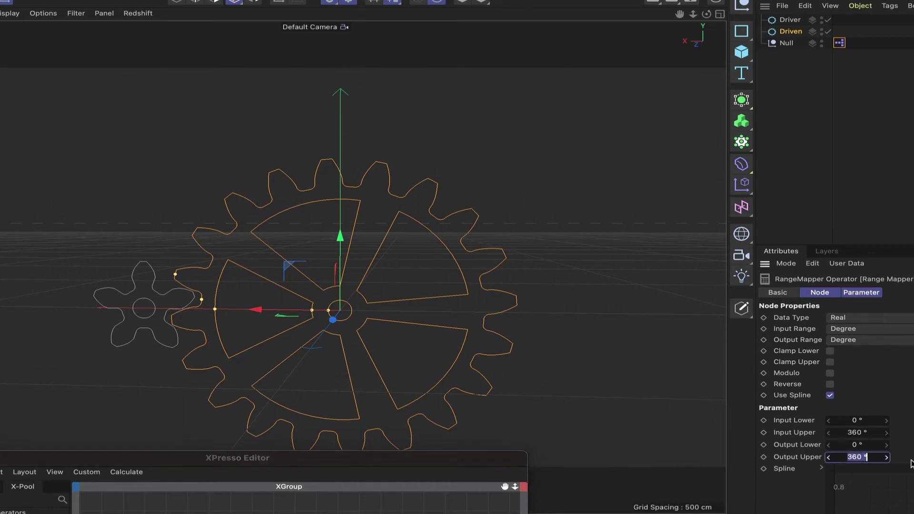
type("90")
Step: Add the Driven cog from the Object Manager as a node in the XPresso graph
left_click_drag(297, 463, 328, 371)
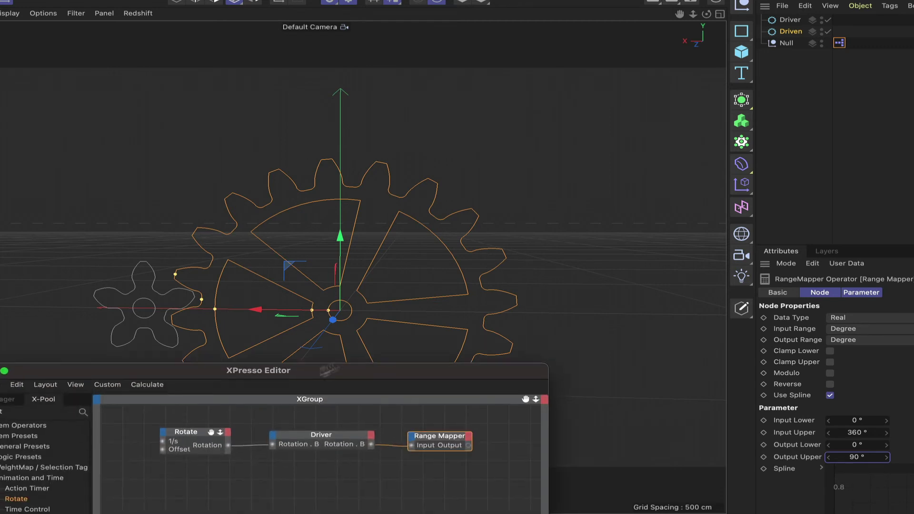
left_click(791, 32)
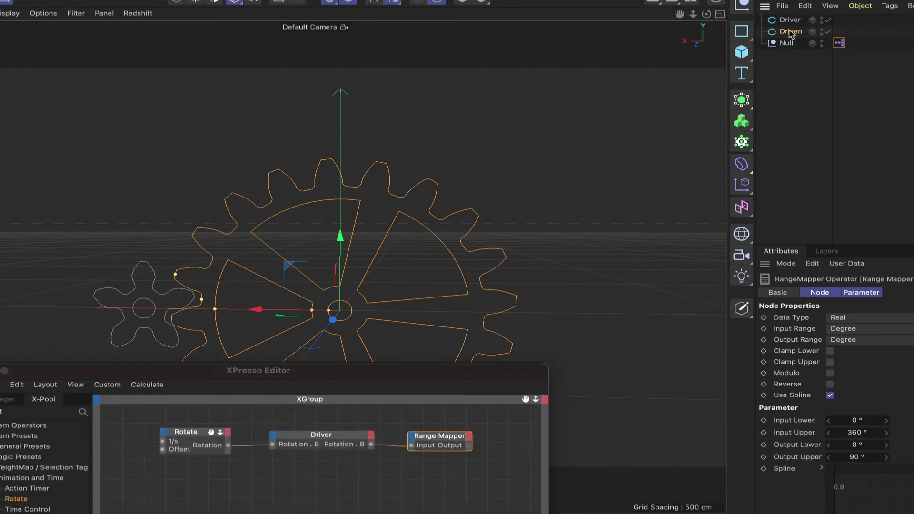
left_click_drag(791, 32, 497, 441)
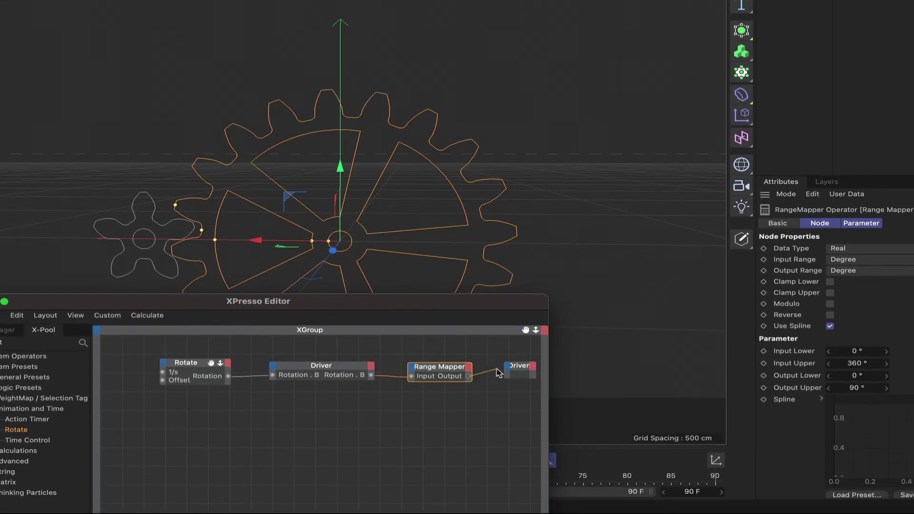
Step: Wire the Range Mapper's Output into Driven's Rotation . B and close the editor
left_click_drag(498, 372, 507, 370)
mouse_move(578, 404)
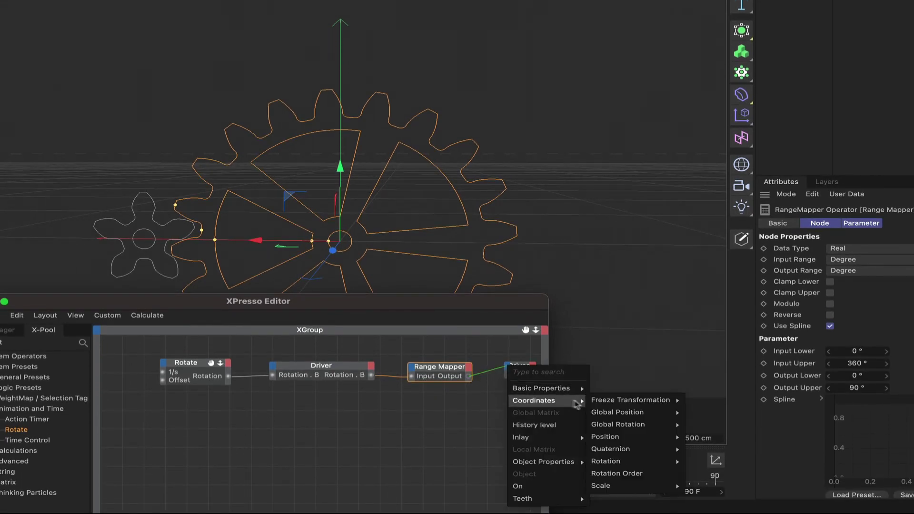
mouse_move(616, 465)
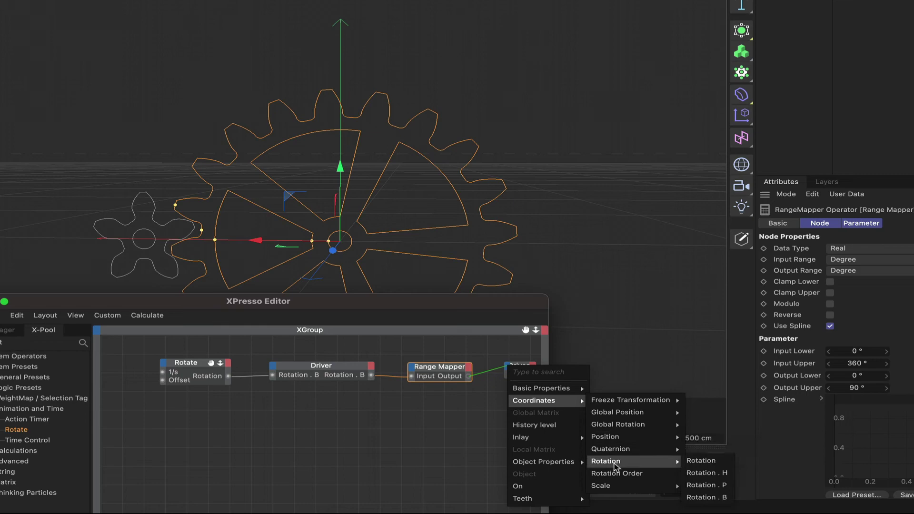
left_click(709, 498)
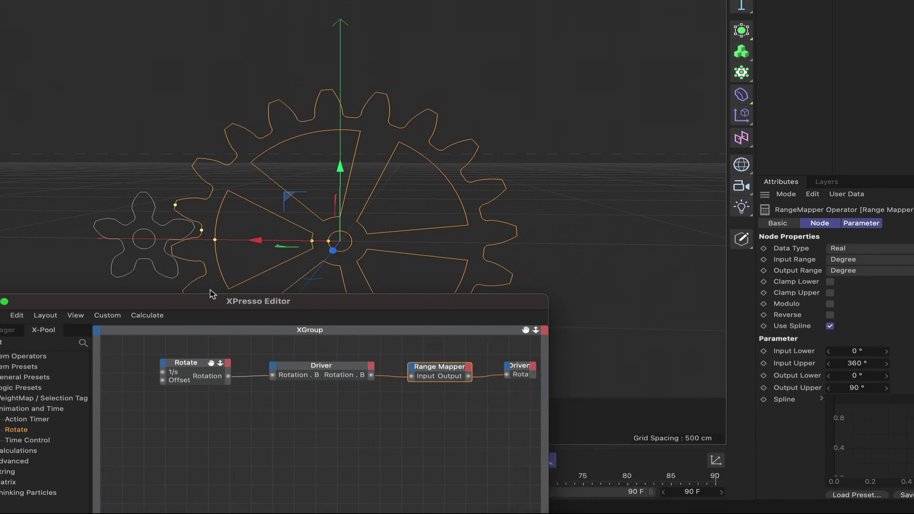
left_click_drag(174, 298, 609, 113)
left_click(421, 115)
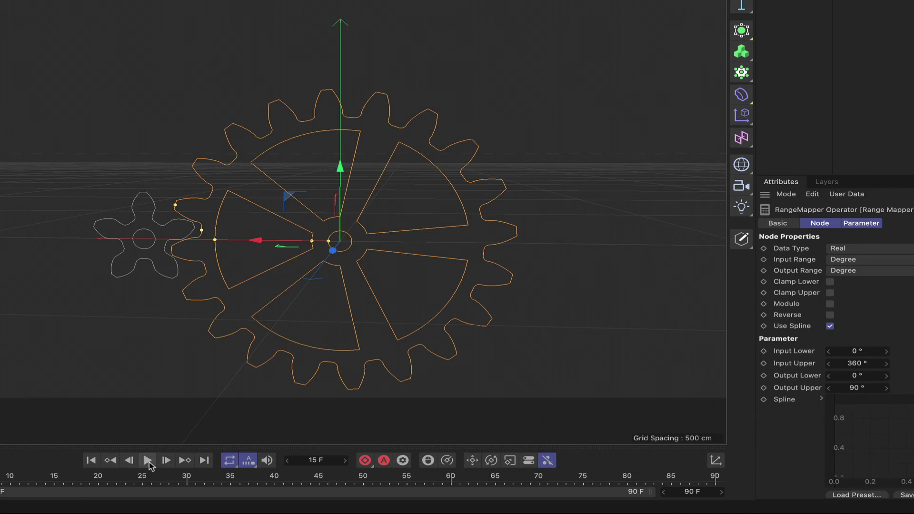
Step: Play, stop and rewind the animation to frame 0 to check the gears
left_click(147, 460)
left_click(148, 460)
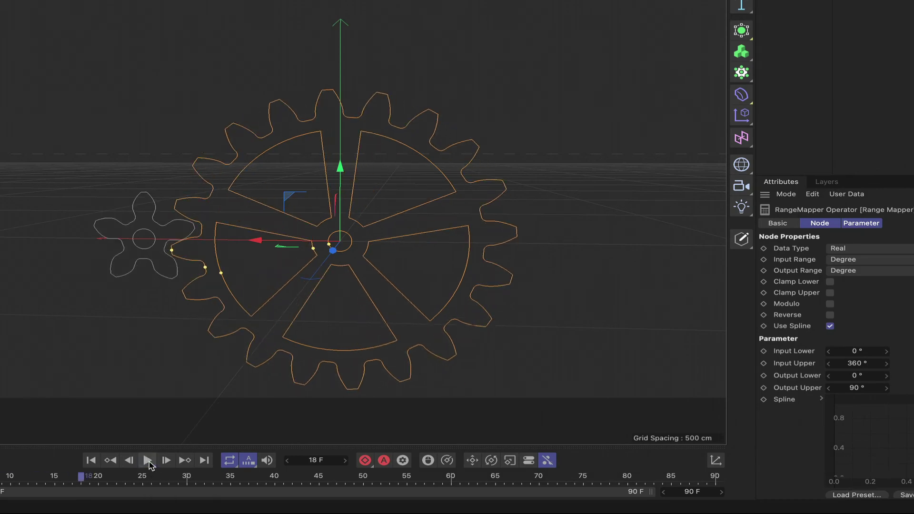
left_click(90, 460)
Step: Change the Range Mapper's Output Upper from 90 to -90 and close the node editor
double_click(842, 0)
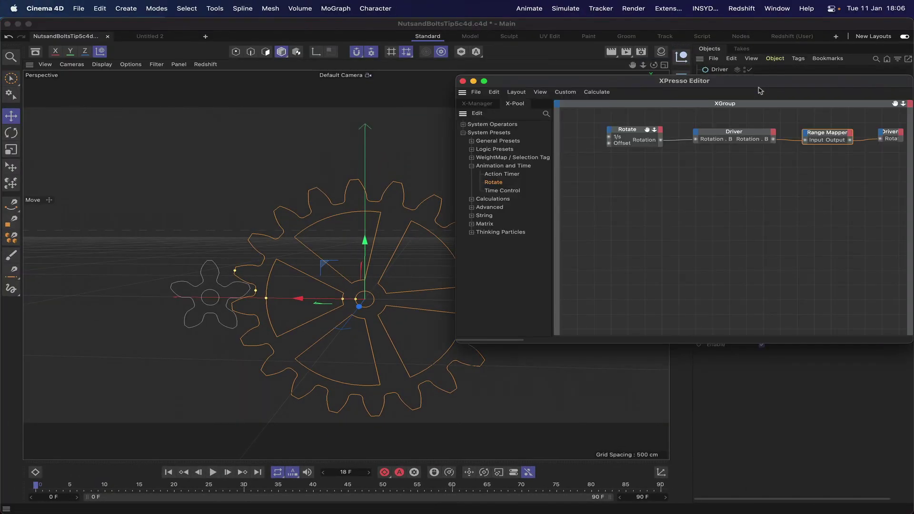
left_click_drag(822, 84, 634, 59)
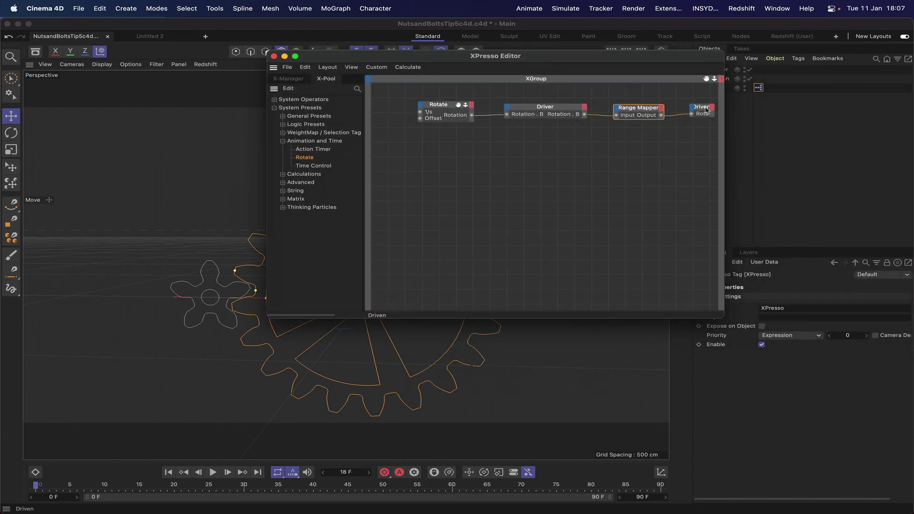
left_click(638, 108)
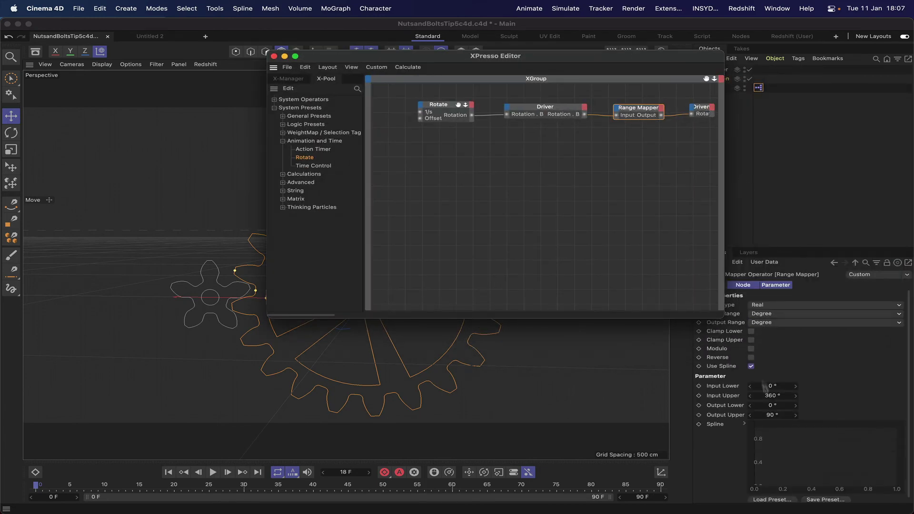
left_click(768, 416)
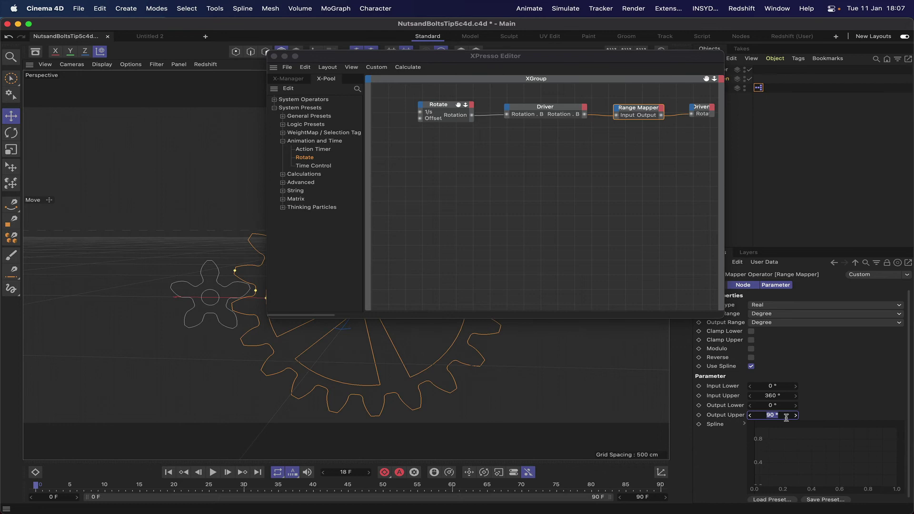
type("-90")
left_click(273, 55)
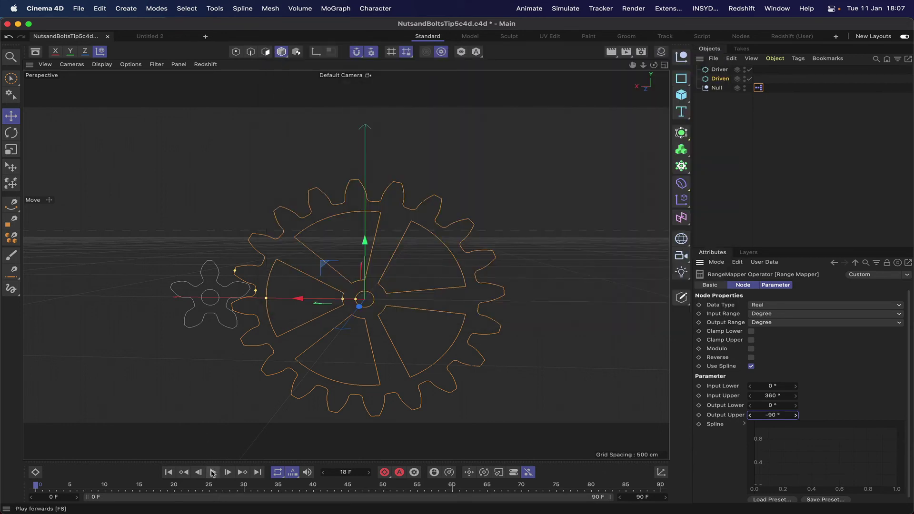
Step: Play, stop and replay the animation from frame 0 to check the reversed rotation
left_click(213, 473)
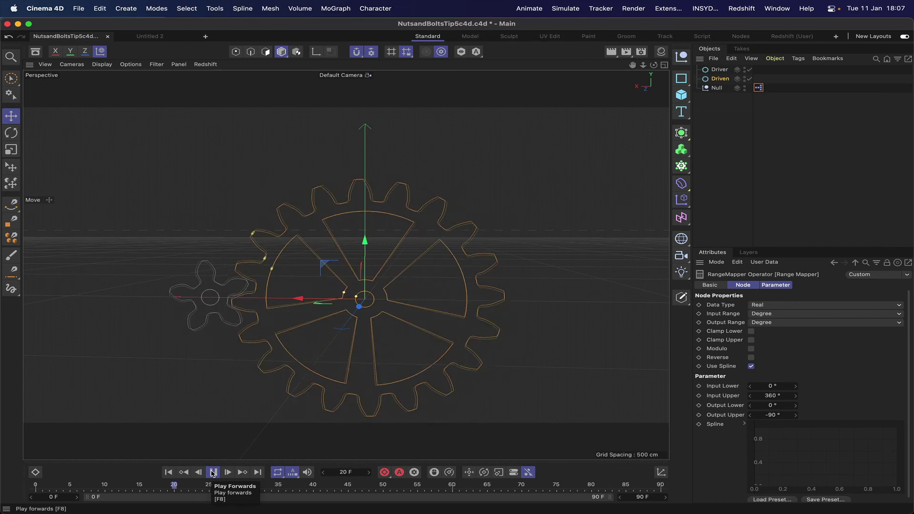
left_click(213, 473)
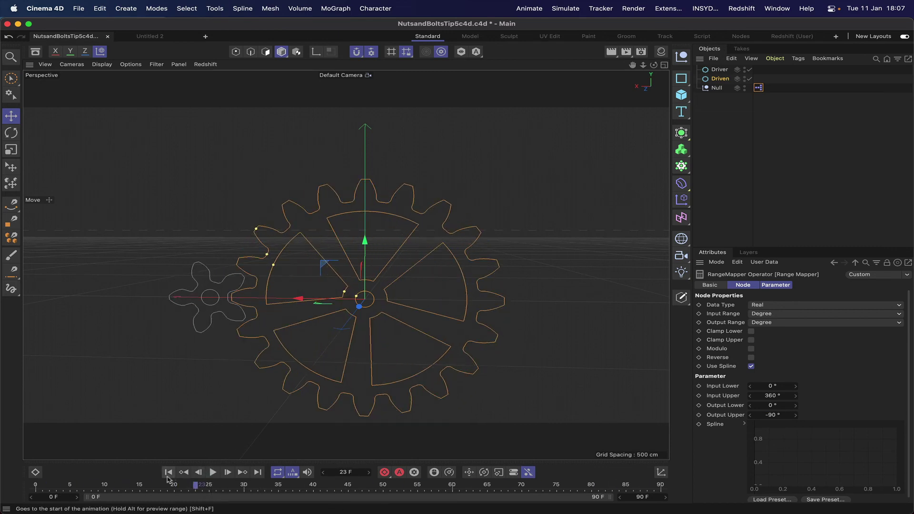
left_click(213, 473)
left_click(213, 473)
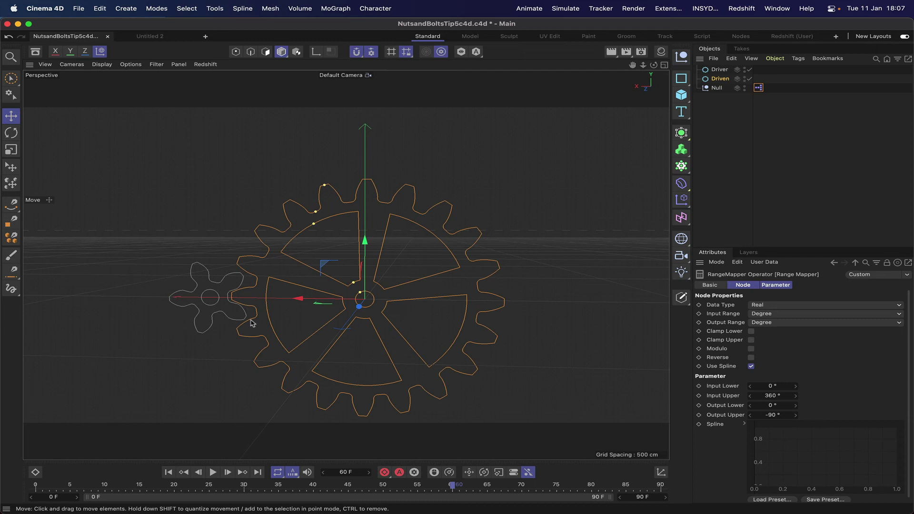
left_click(168, 473)
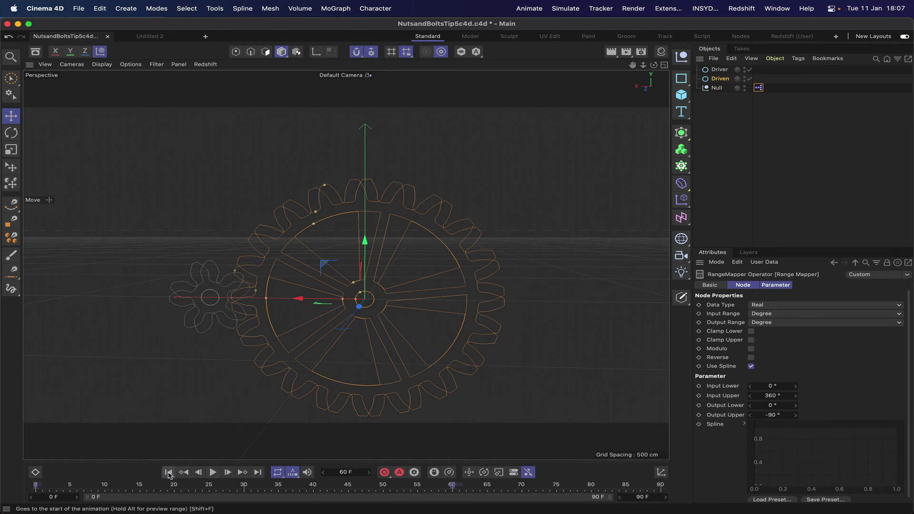
left_click(213, 473)
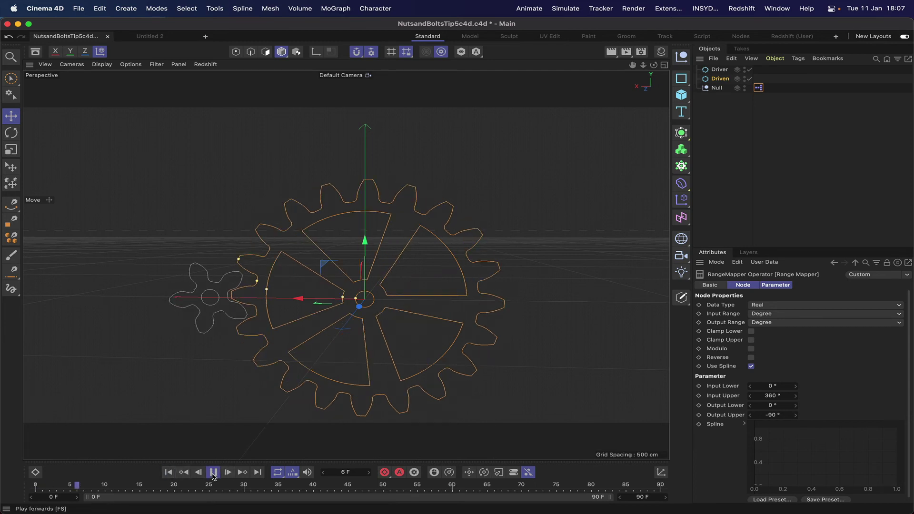
left_click(213, 473)
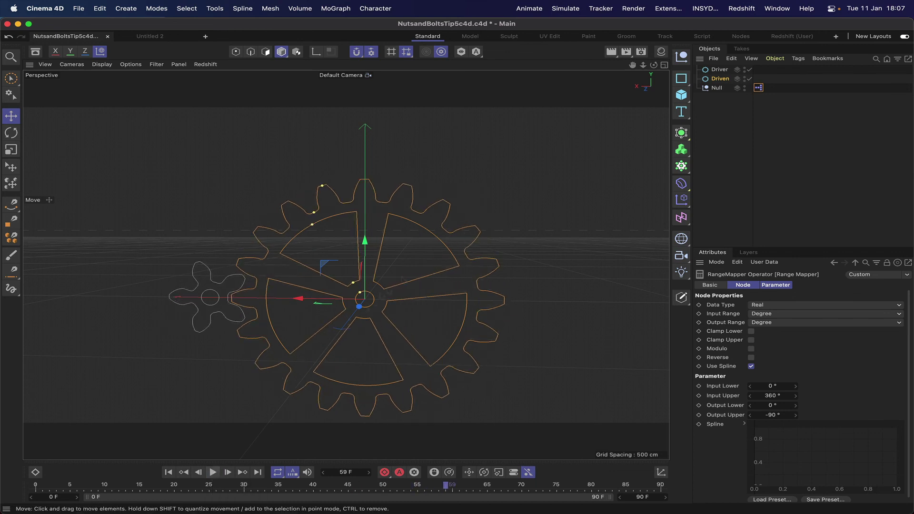
Step: Move the view closer to the gears and replay from the start, stopping at frame 76
left_click_drag(633, 65, 639, 61)
left_click_drag(346, 266, 386, 243)
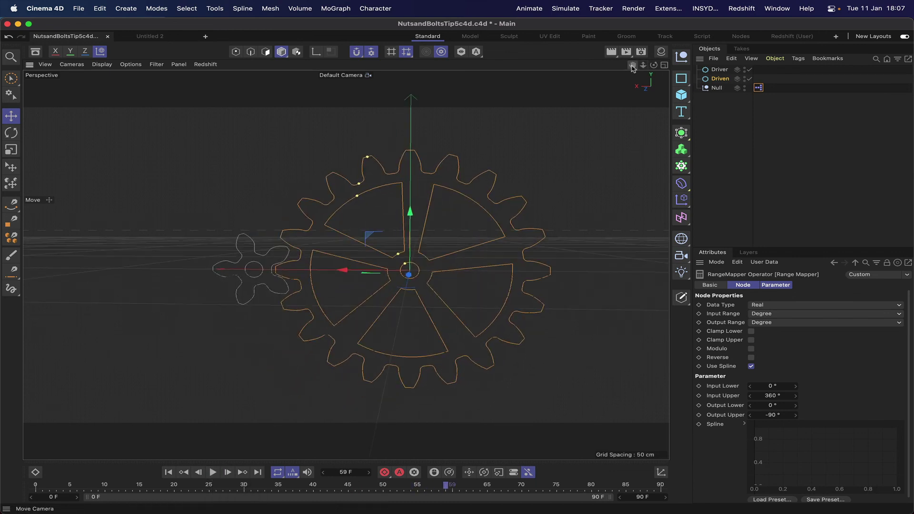
left_click(168, 472)
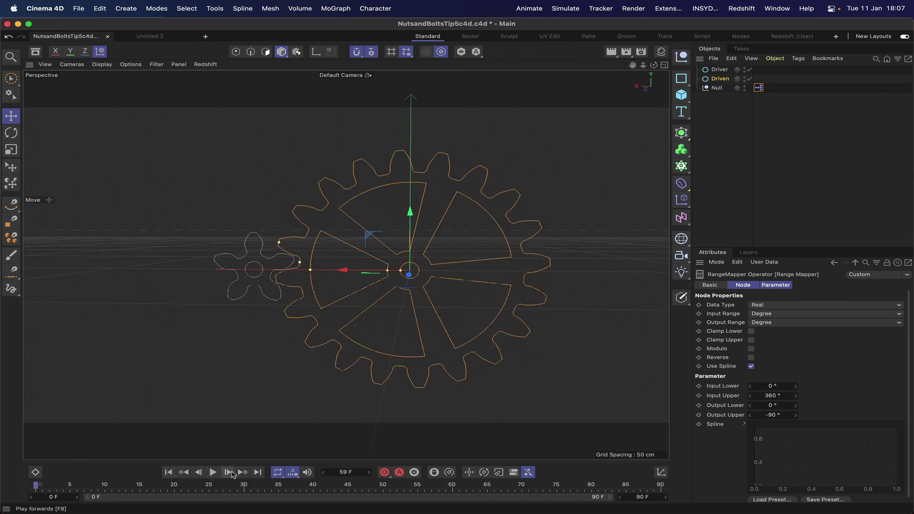
left_click(213, 472)
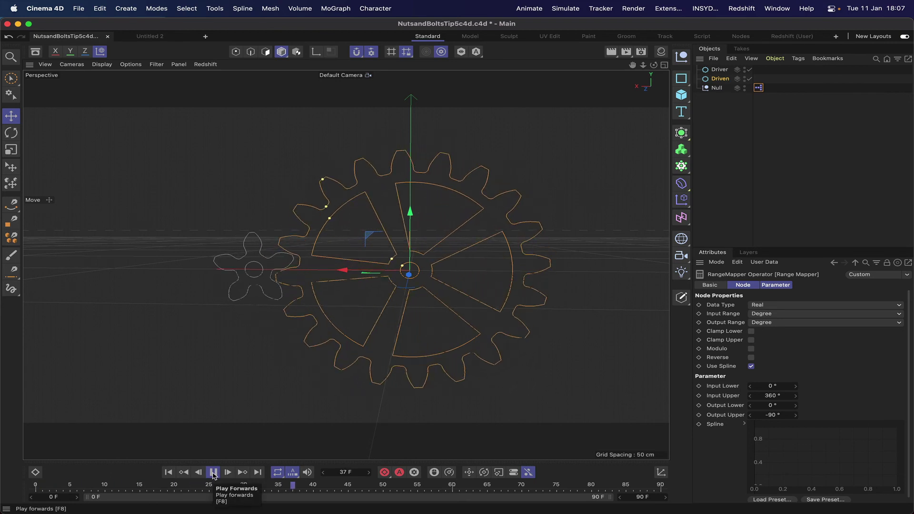
left_click(213, 473)
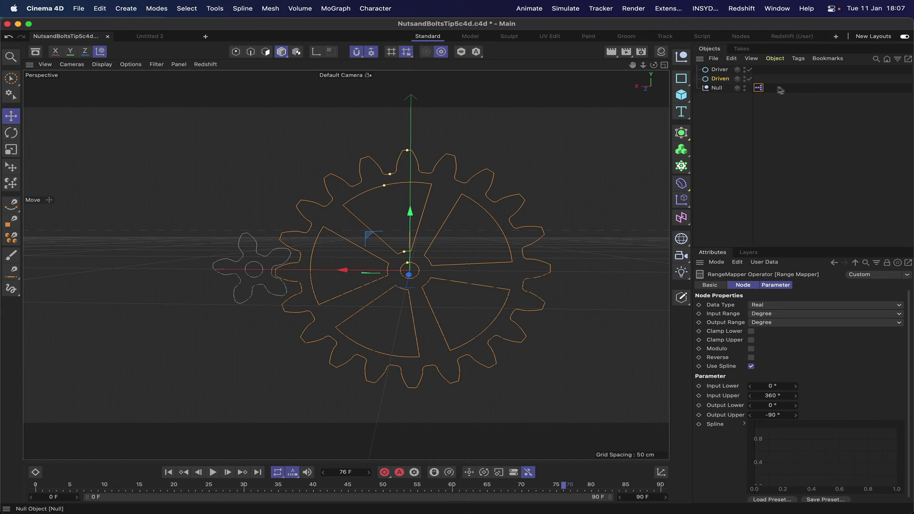
Step: Reopen the XPresso Editor, frame all nodes with H, and align Driven in the Rotate → Driver → Range Mapper → Driven chain
double_click(760, 88)
left_click_drag(763, 89, 637, 44)
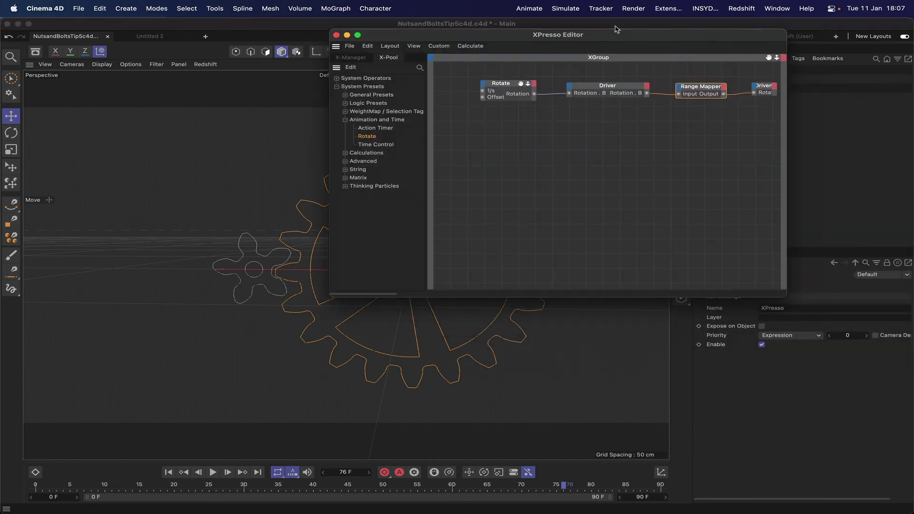
left_click_drag(777, 57, 793, 278)
left_click(730, 156)
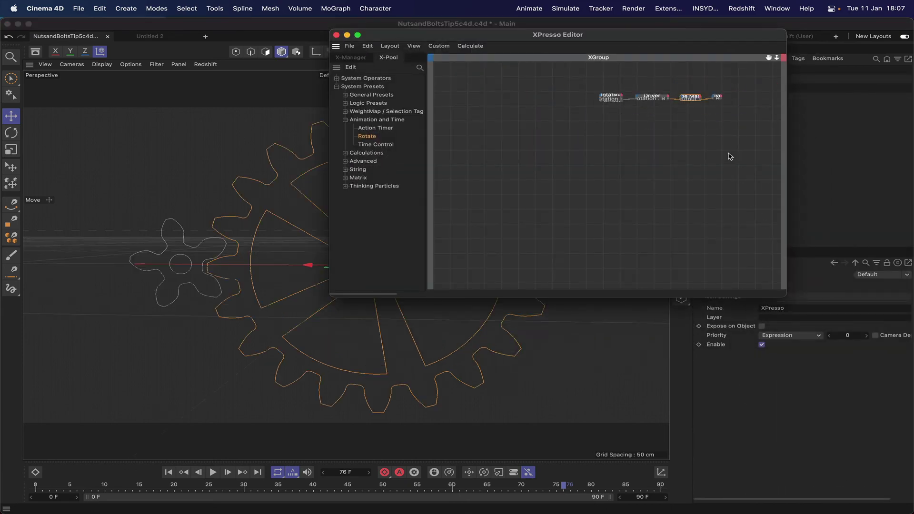
key("h")
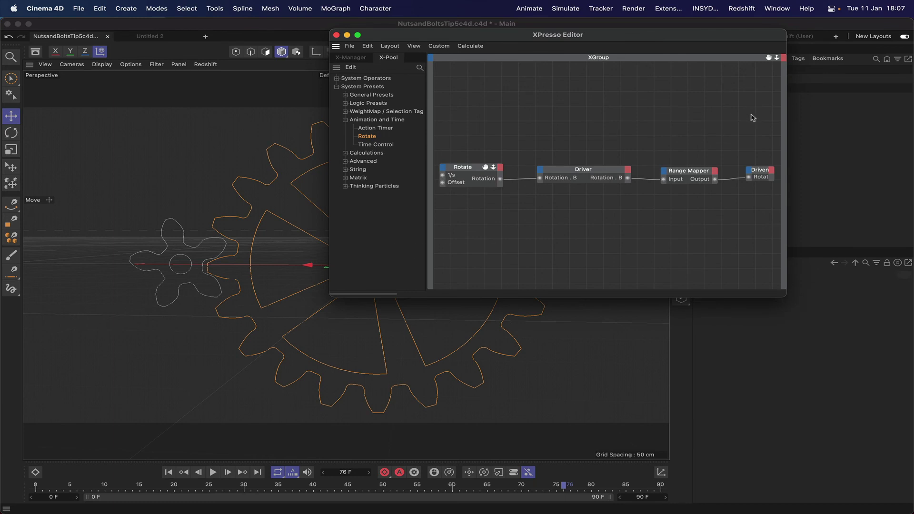
left_click_drag(764, 173, 768, 174)
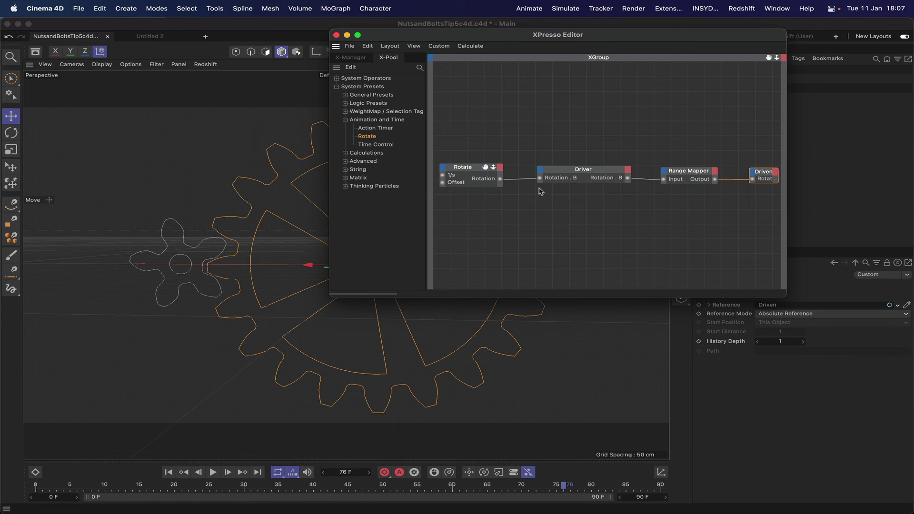
left_click_drag(570, 35, 593, 3)
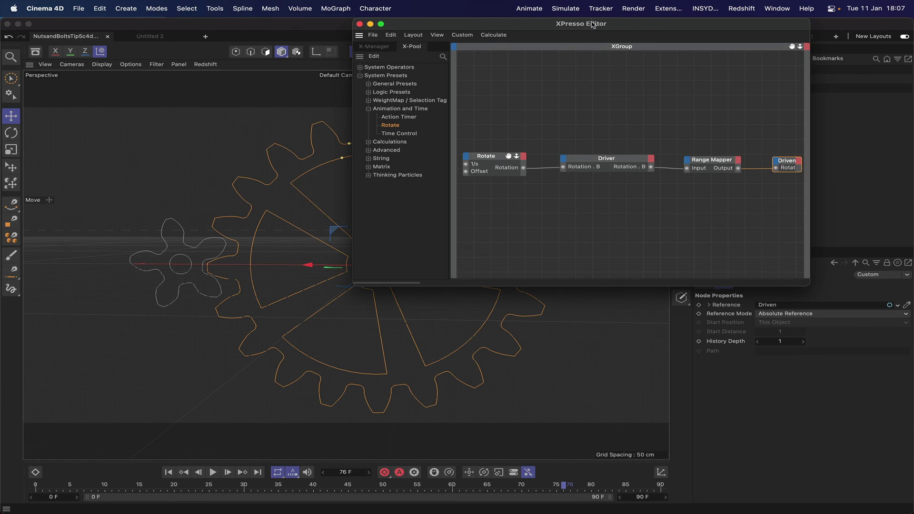
left_click_drag(593, 25, 659, 14)
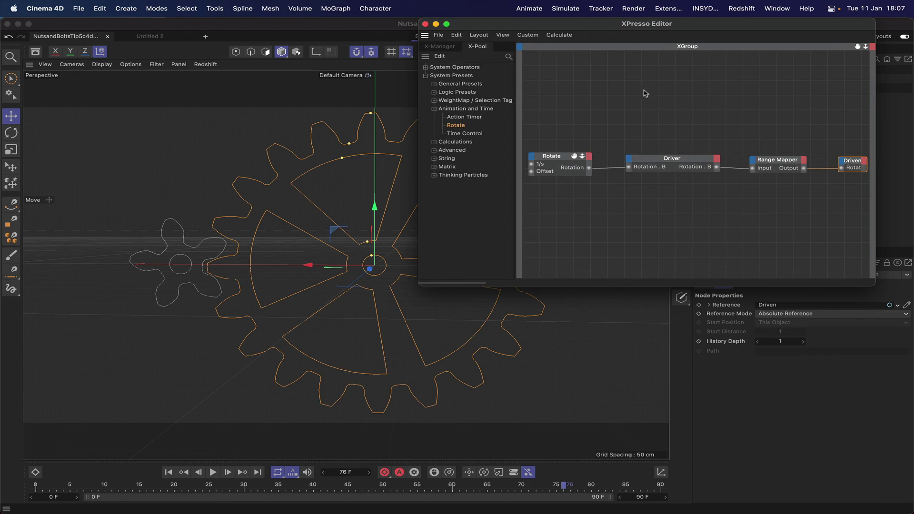
scroll(645, 94, "up", 2)
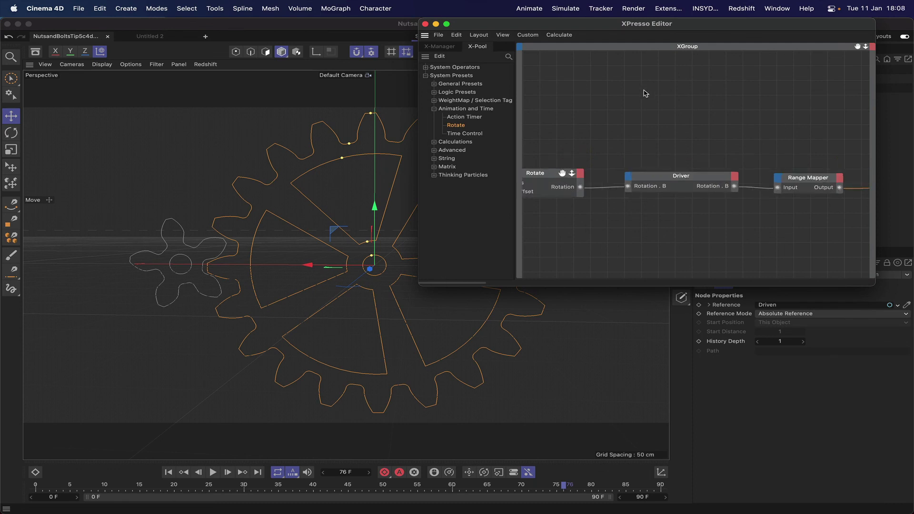
scroll(646, 93, "down", 2)
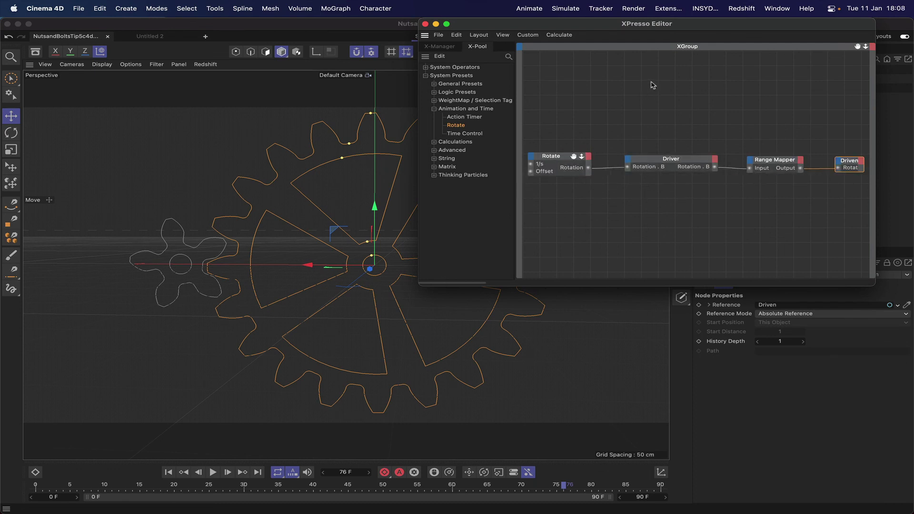